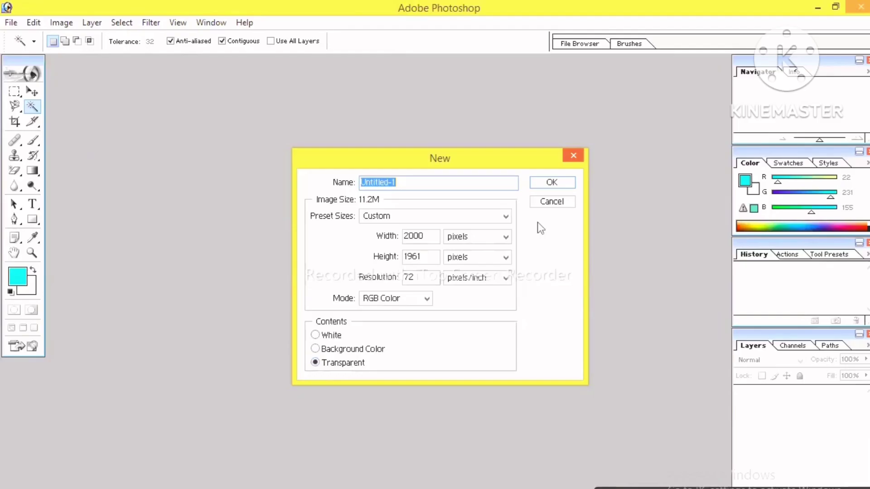
Step: Create the transparent 2000 × 1961 canvas and open the bird image download from the Desktop
key("Return")
left_click_drag(380, 87, 419, 85)
left_click(11, 22)
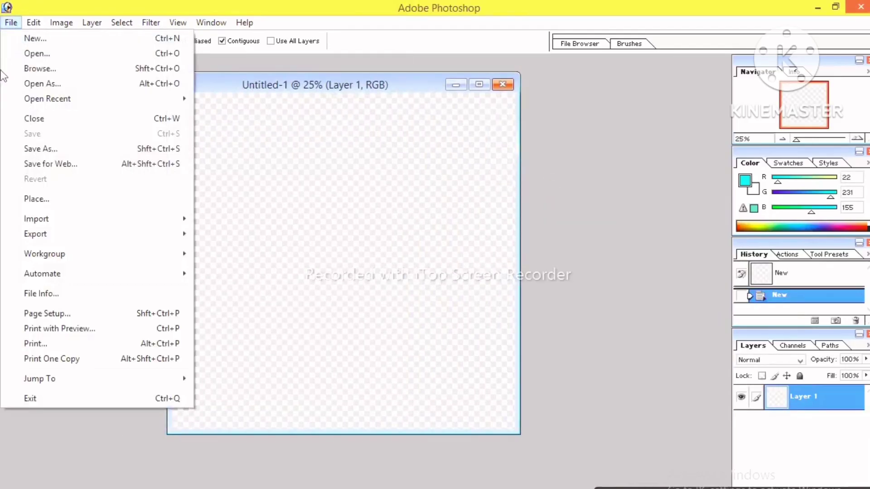
left_click(37, 53)
left_click(280, 150)
left_click(371, 240)
left_click(595, 331)
Step: Move the bird sketch into Untitled-1 as a layer and enlarge it across the canvas
key("v")
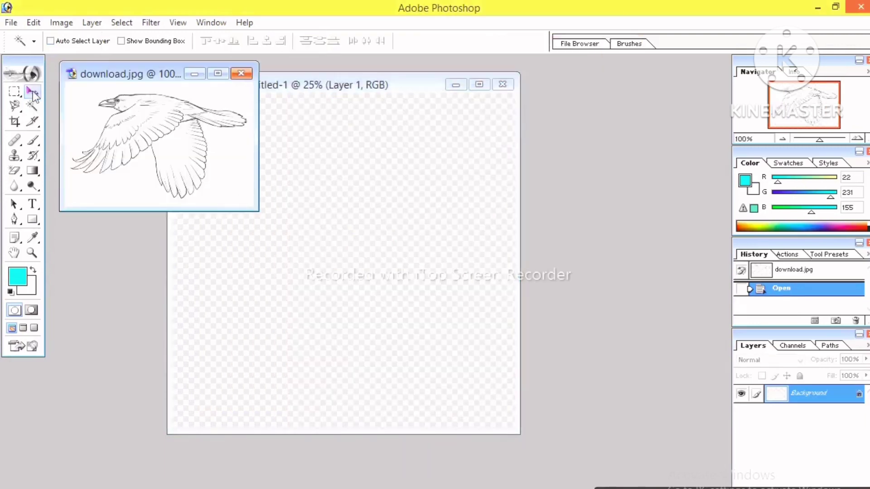
mouse_move(117, 145)
left_mouse_down()
mouse_move(317, 229)
mouse_move(204, 111)
left_mouse_up()
key("ctrl+t")
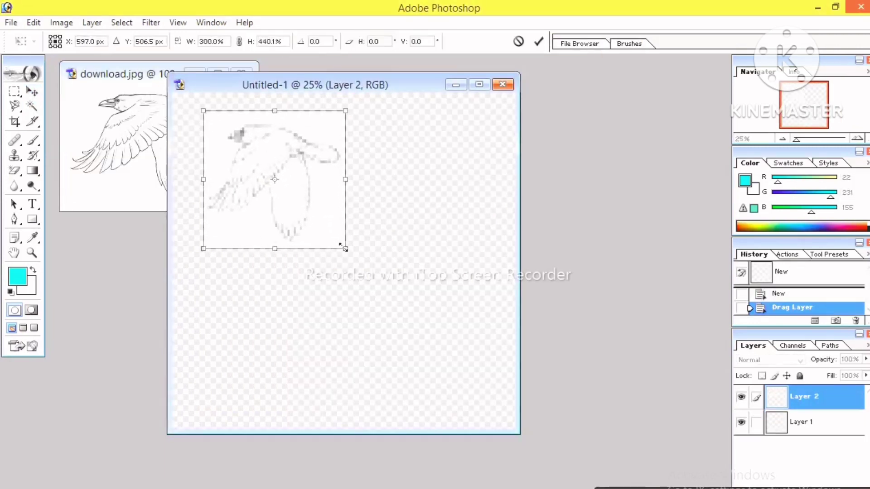
left_click_drag(345, 249, 495, 373)
mouse_move(493, 371)
left_mouse_down()
mouse_move(477, 343)
mouse_move(508, 373)
left_mouse_up()
key("Return")
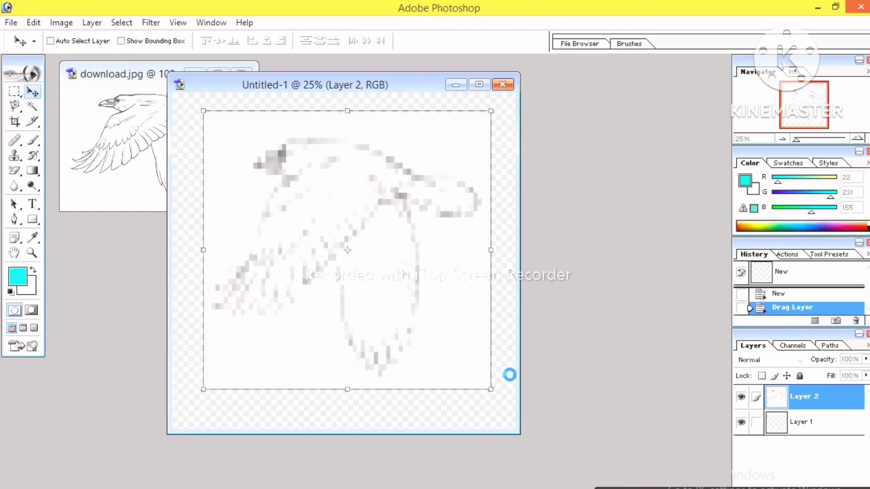
Step: Close download.jpg and delete the bird's white background with the Magic Wand, then deselect
left_click(88, 70)
left_click(241, 74)
key("w")
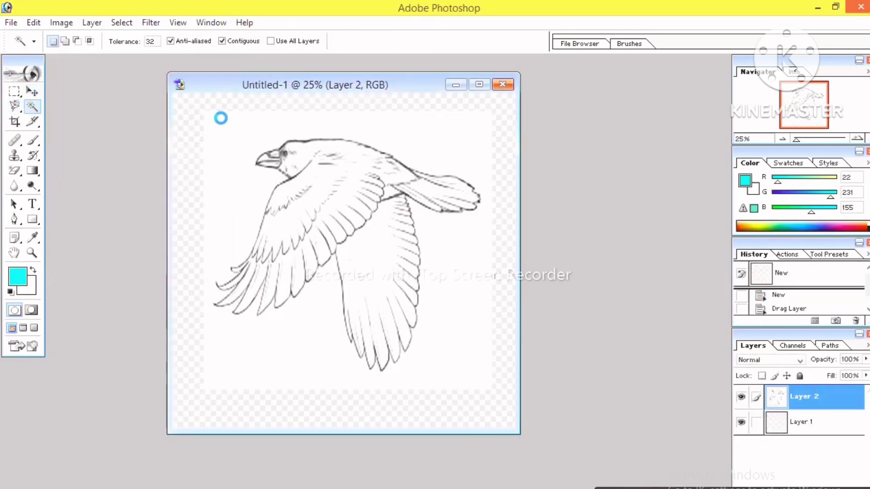
left_click(220, 116)
key("Delete")
key("ctrl+d")
Step: Begin saving the image under the new name pk
left_click(18, 22)
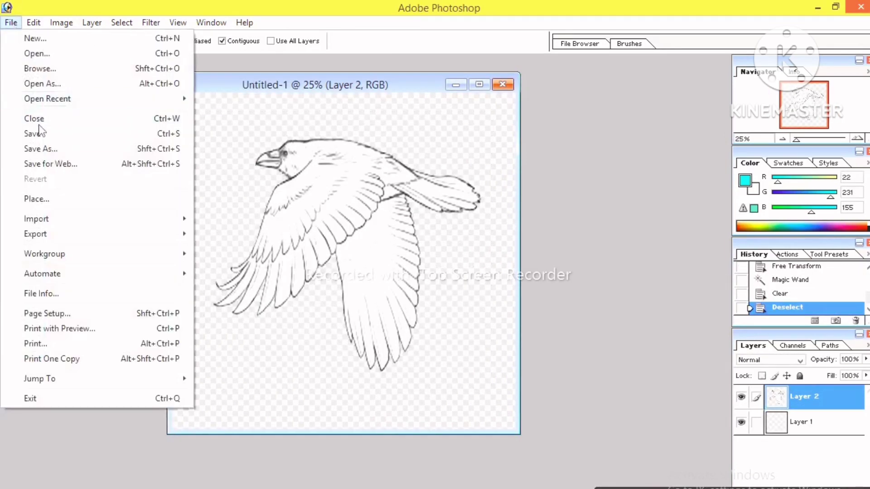
left_click(37, 146)
key("BackSpace")
type("pk")
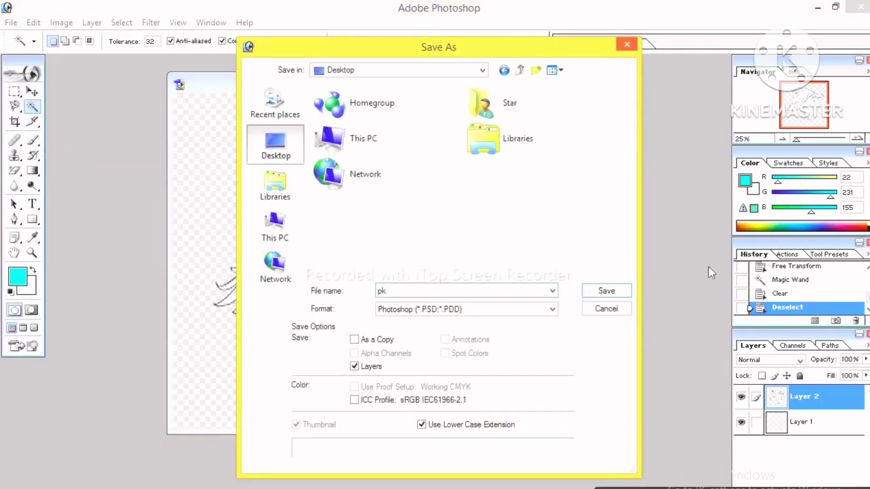
left_click(552, 310)
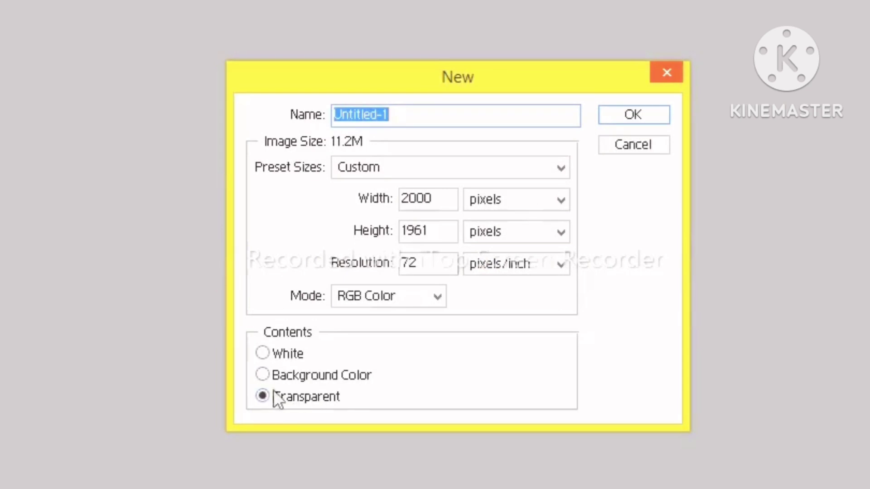
Step: Create the transparent Untitled-1 canvas and open the bird sketch download.jpg from the Desktop
left_click(632, 117)
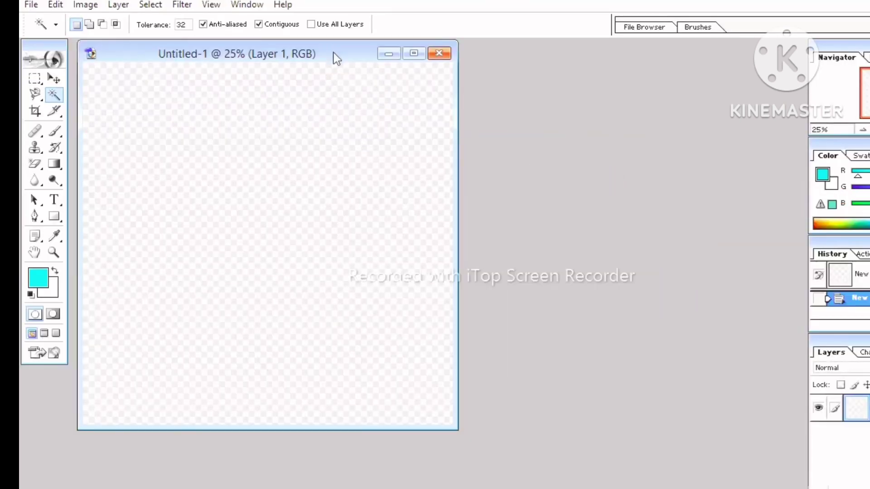
left_click_drag(335, 58, 457, 76)
left_click(31, 5)
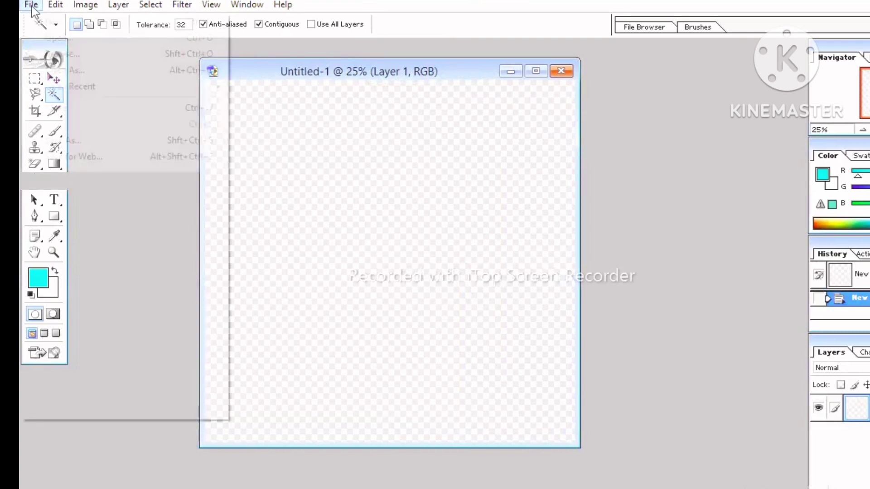
left_click(50, 36)
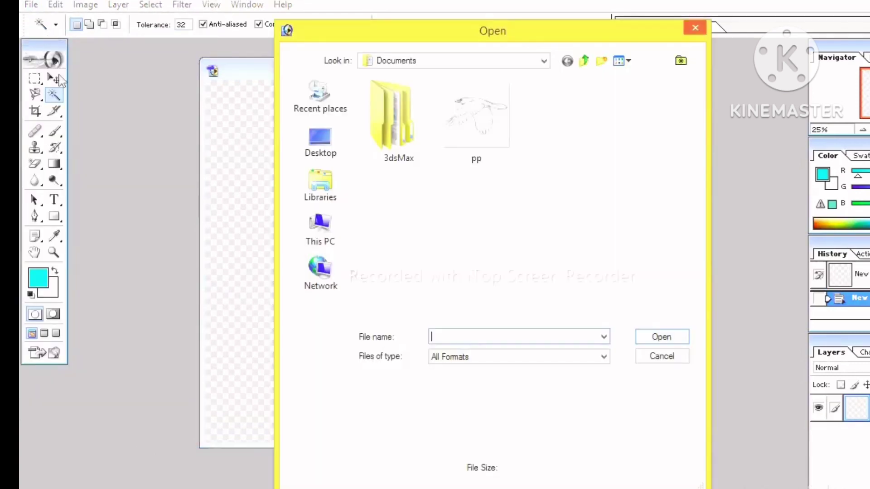
left_click(326, 148)
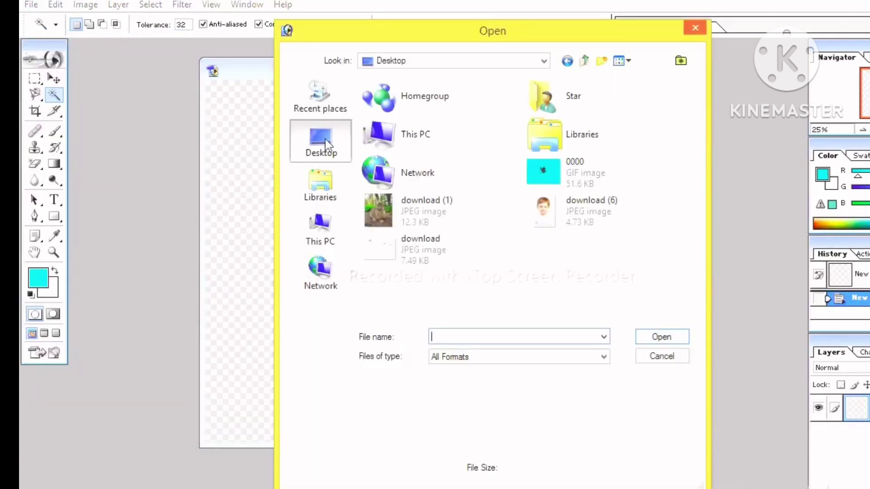
left_click(390, 251)
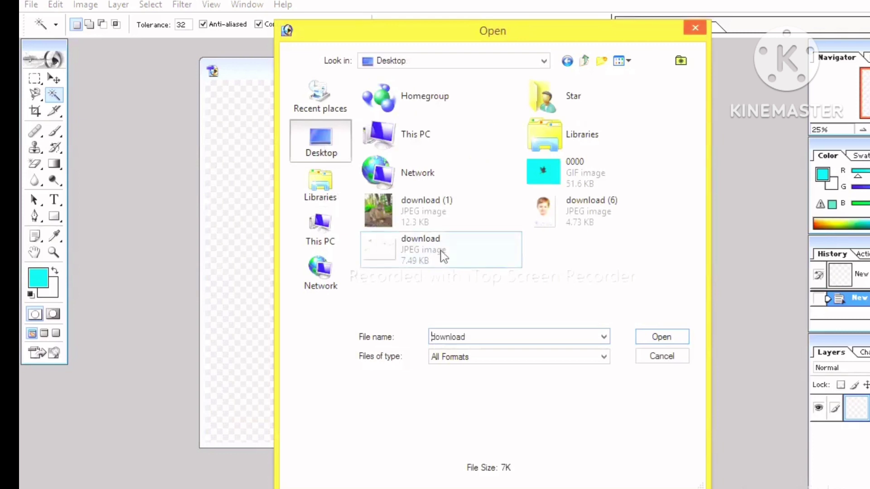
left_click(661, 337)
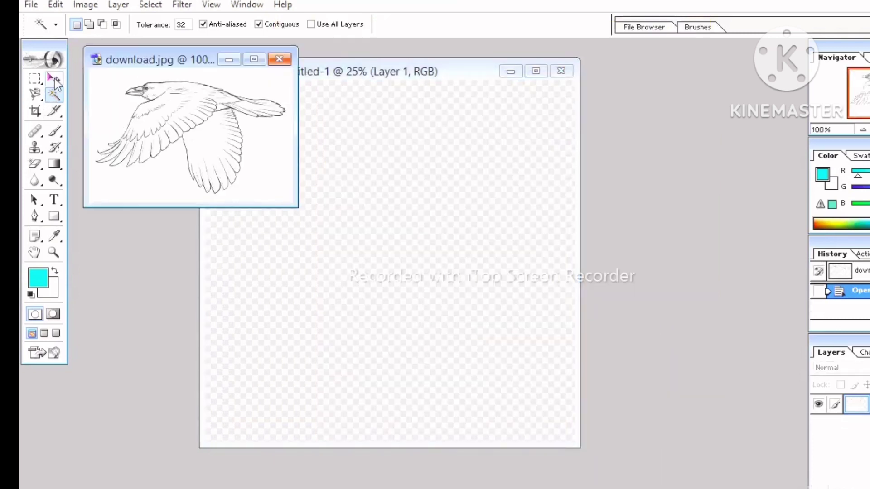
left_click(54, 79)
Step: Drag the bird sketch into Untitled-1 as Layer 2 and Free Transform it to fill the canvas
left_click_drag(280, 188, 358, 224)
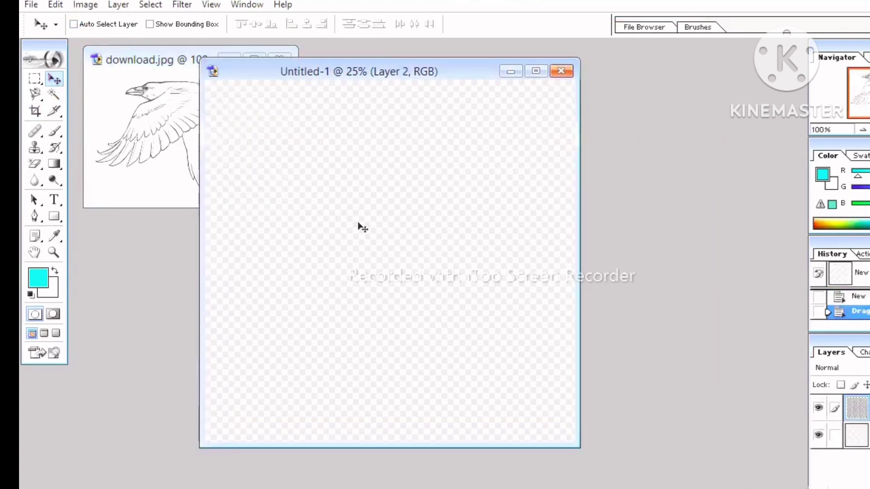
key("ctrl+t")
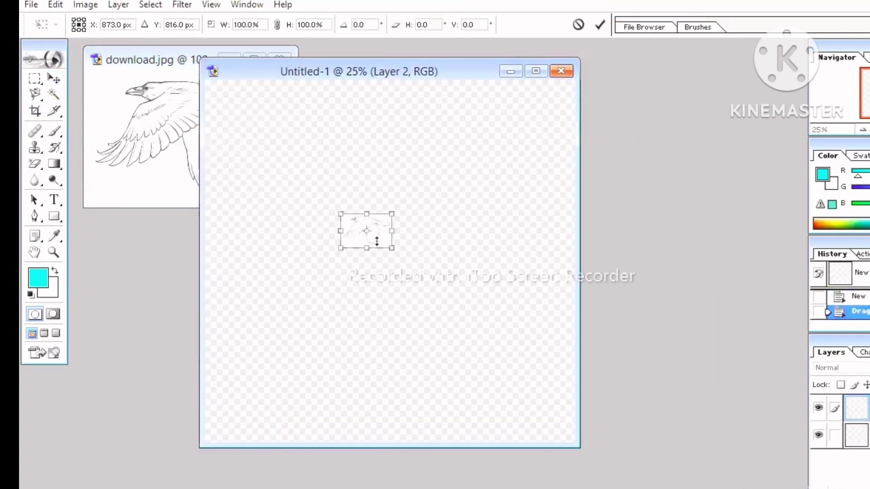
left_click_drag(340, 212, 240, 99)
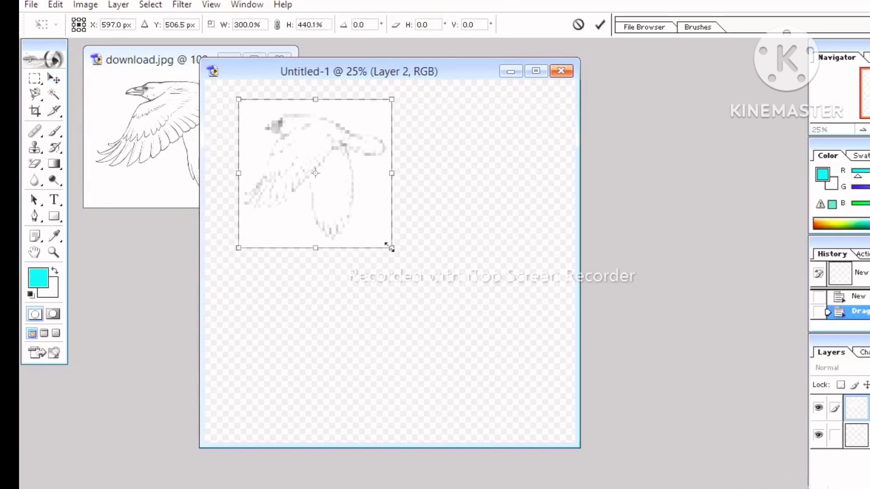
left_click_drag(390, 247, 468, 328)
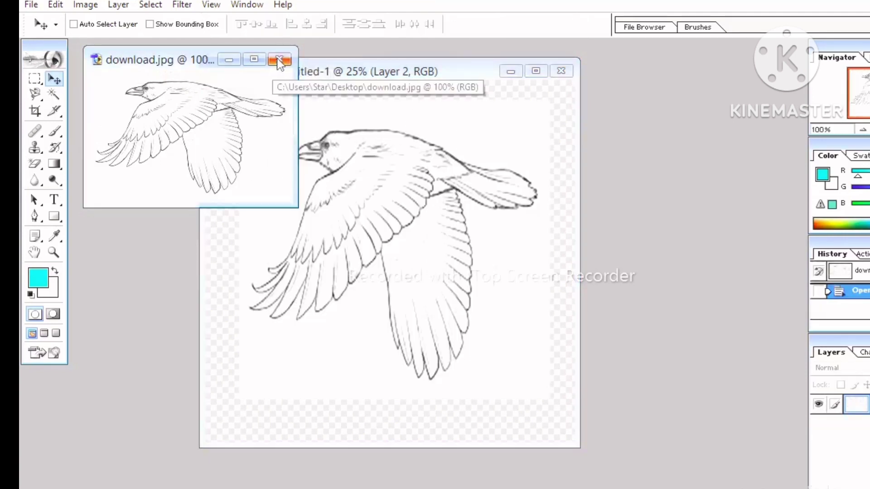
Step: Close download.jpg, then Magic Wand and delete the white background and deselect
left_click(279, 61)
left_click(53, 96)
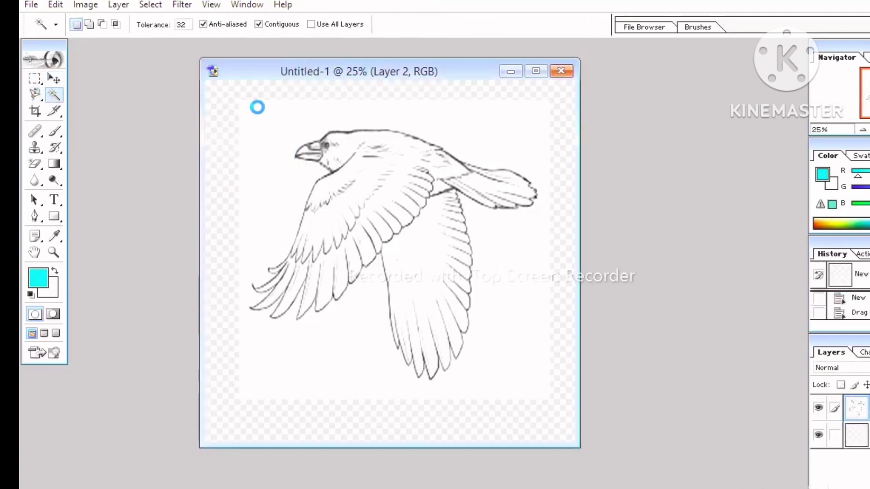
left_click(257, 107)
key("Delete")
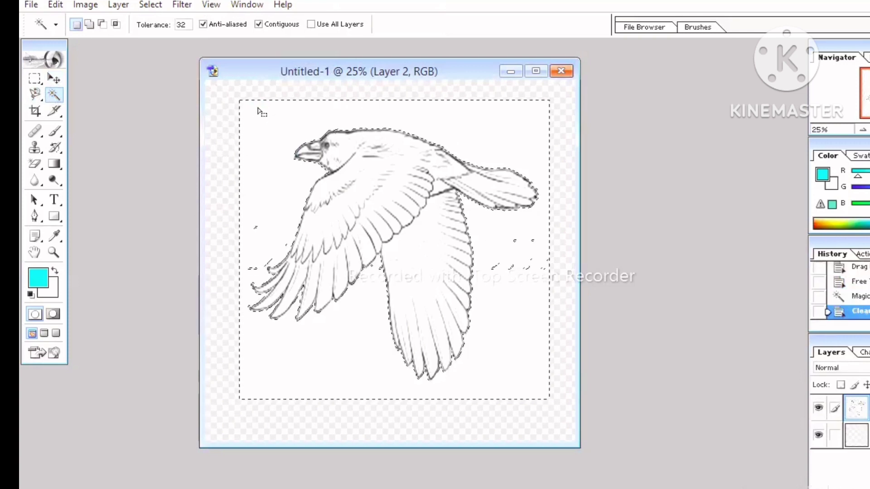
key("ctrl+d")
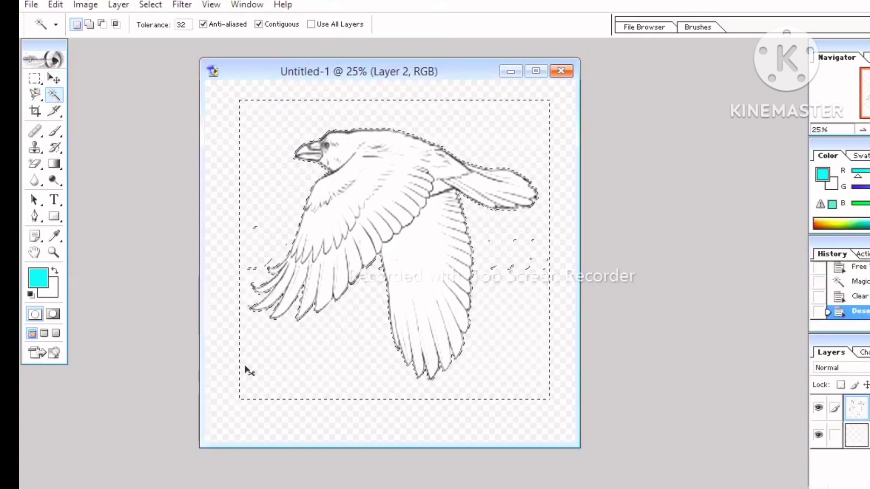
Step: Save the bird to the Desktop as pk.png in PNG format, accepting Interlaced PNG options
left_click(32, 6)
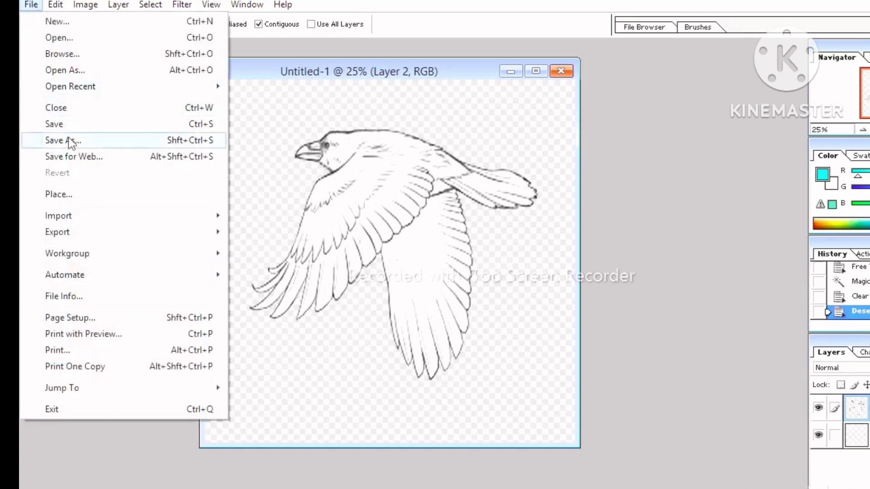
left_click(82, 143)
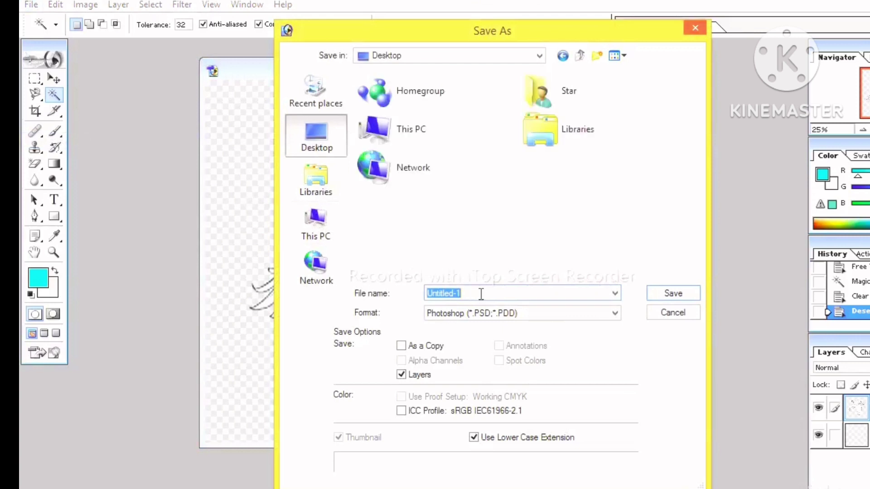
left_click(482, 294)
type("pk")
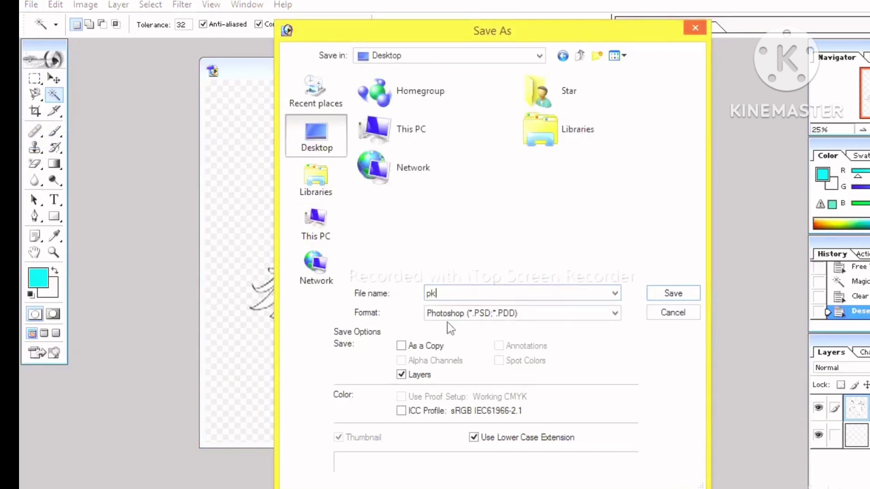
left_click(615, 313)
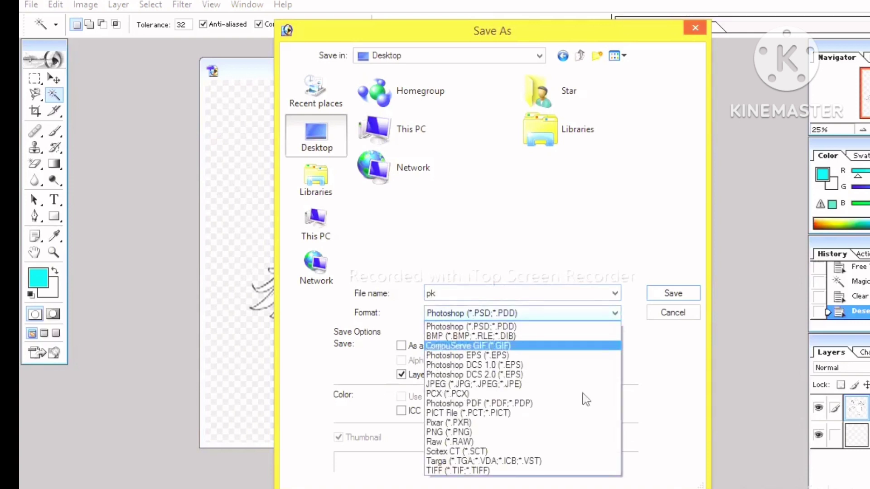
left_click(459, 432)
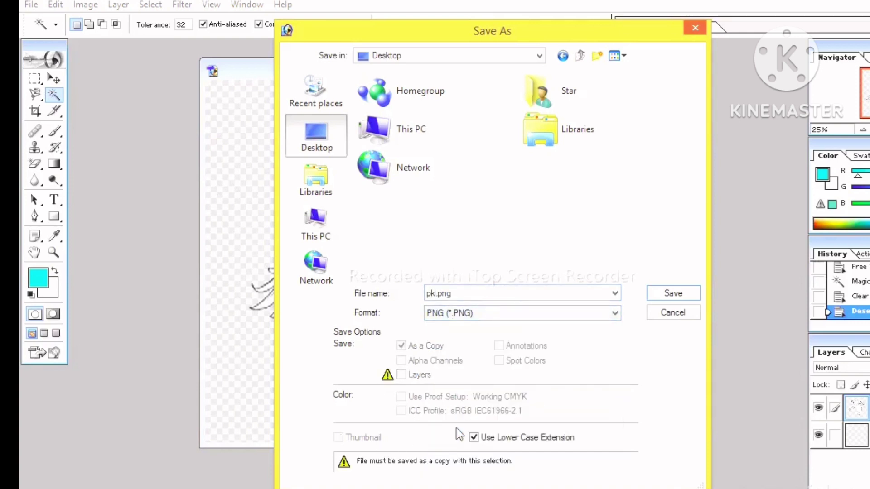
left_click(680, 296)
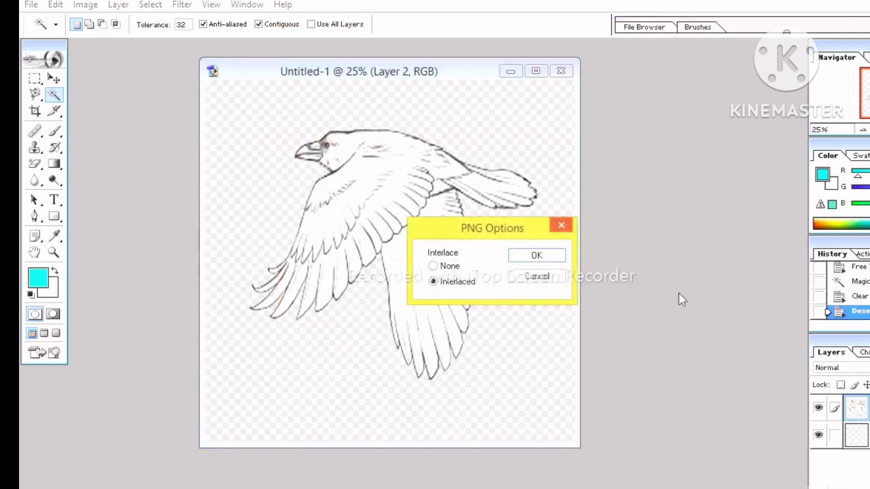
left_click(531, 254)
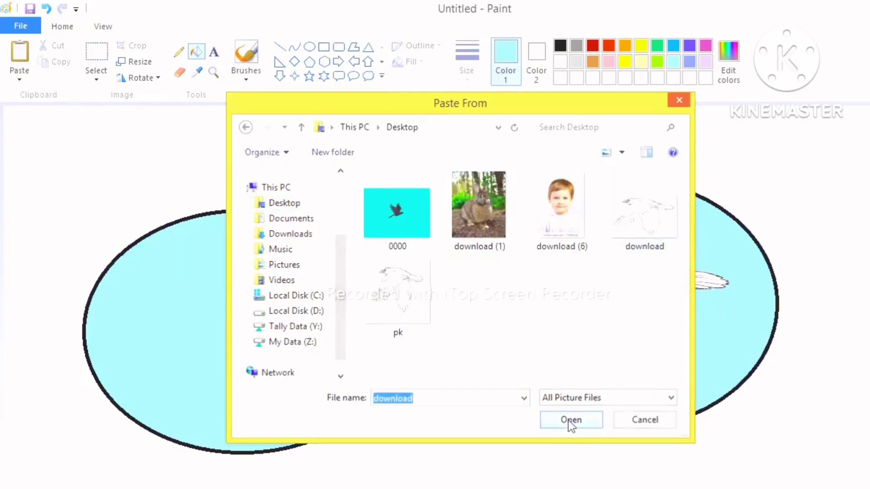
Step: Place the bird in the left ellipse, then delete the fuzzy pasted crow
left_click(569, 418)
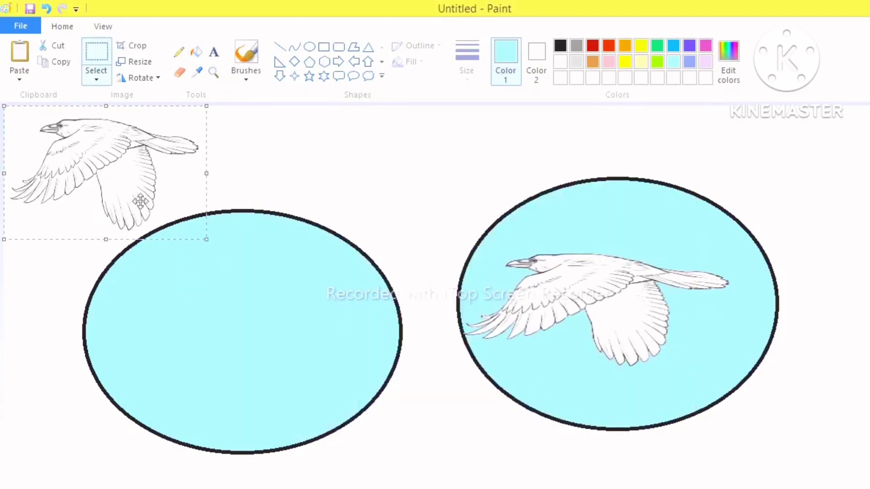
left_click_drag(104, 160, 220, 314)
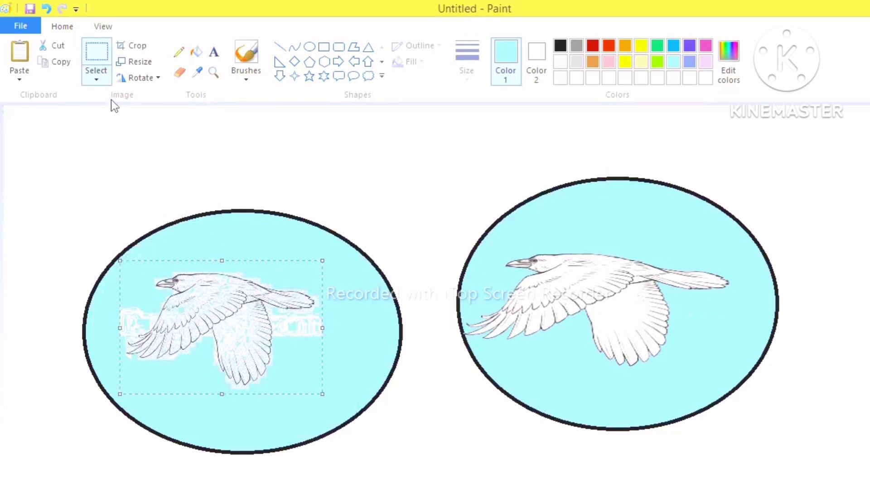
left_click(96, 79)
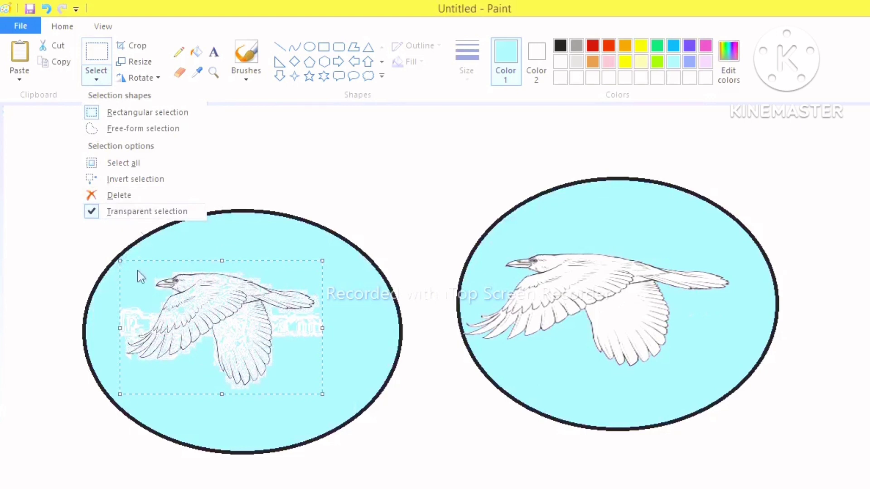
left_click(331, 201)
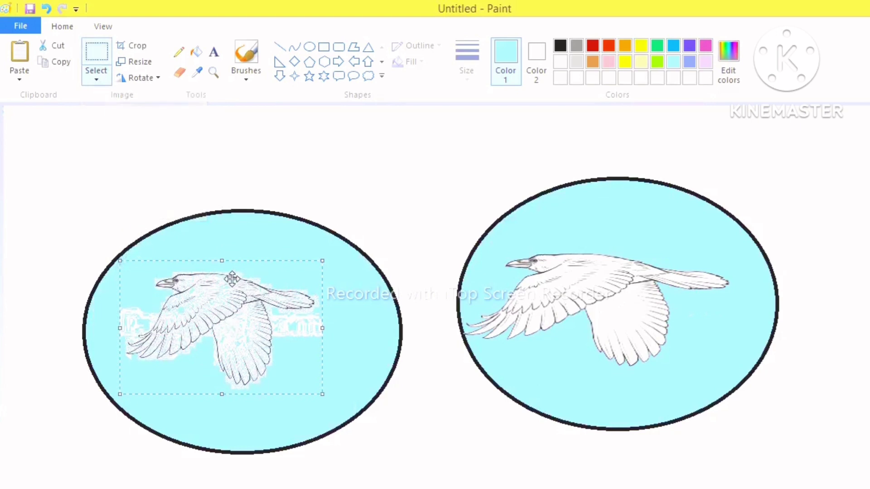
key("Delete")
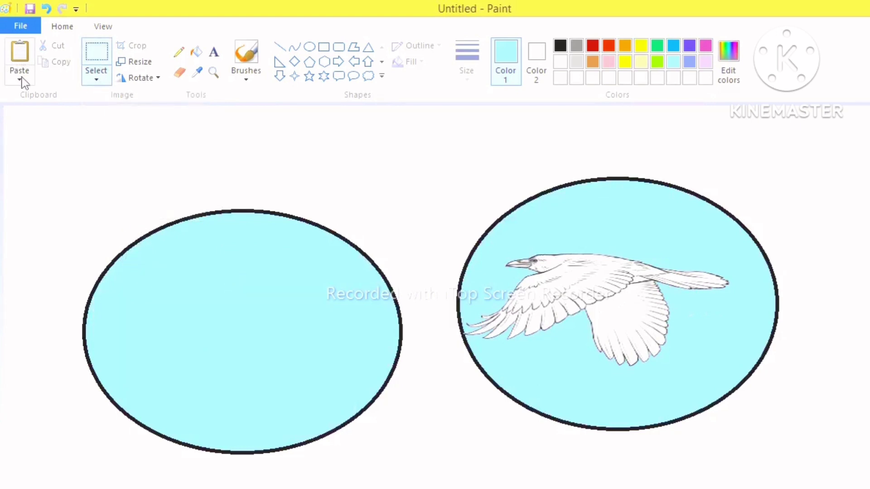
Step: Paste the crow picture from file, shorten it vertically, and drop it in place
left_click(20, 80)
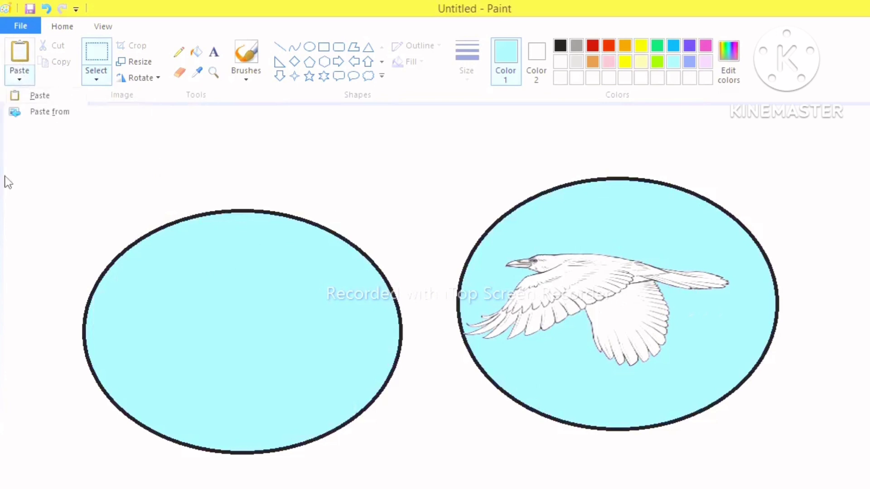
left_click(51, 112)
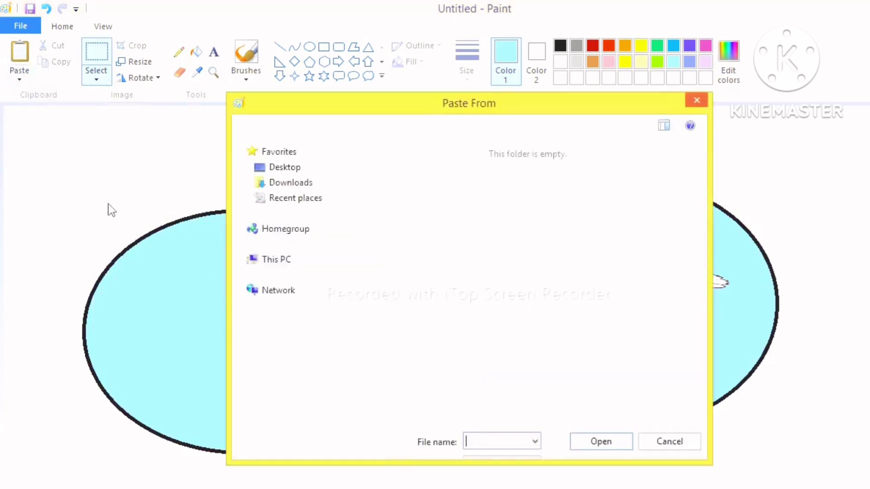
double_click(369, 240)
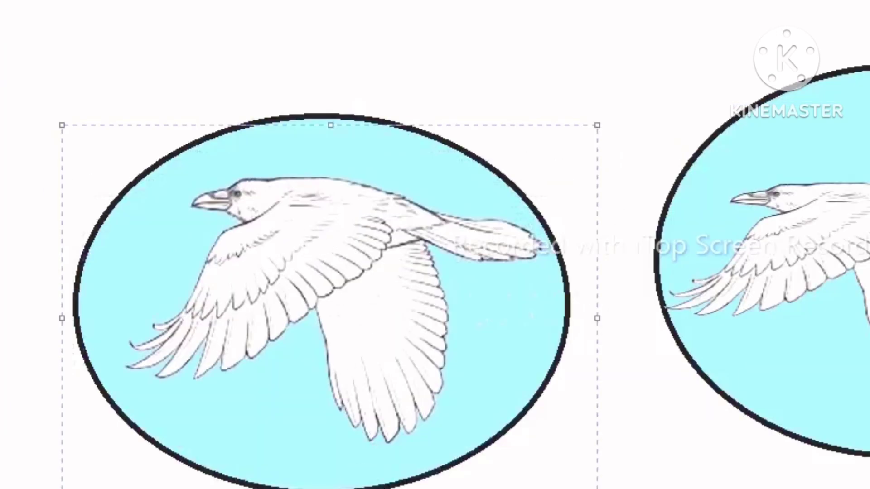
left_click_drag(331, 487, 331, 451)
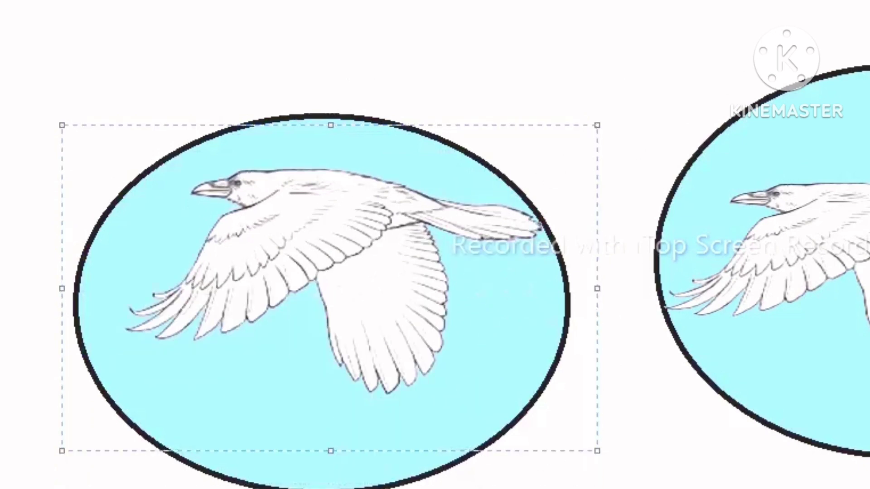
key("Escape")
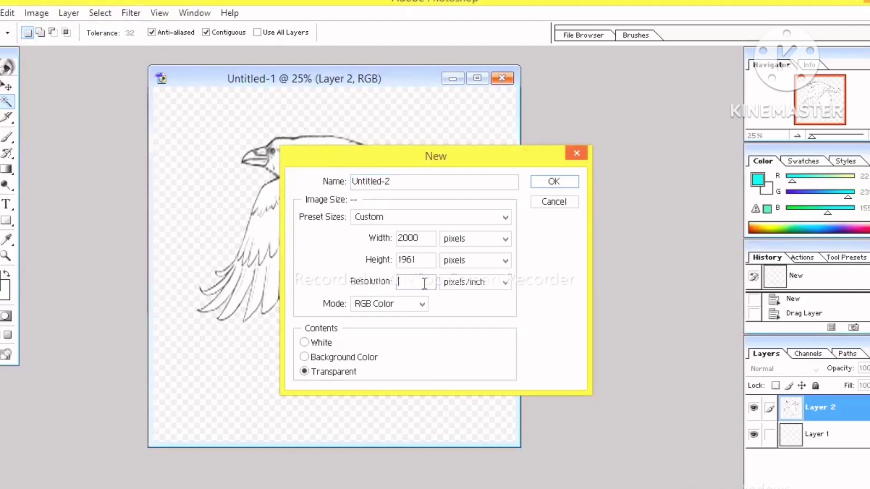
Step: Create the 2000×1961, 200 ppi transparent document and open the angel image download.png
type("200")
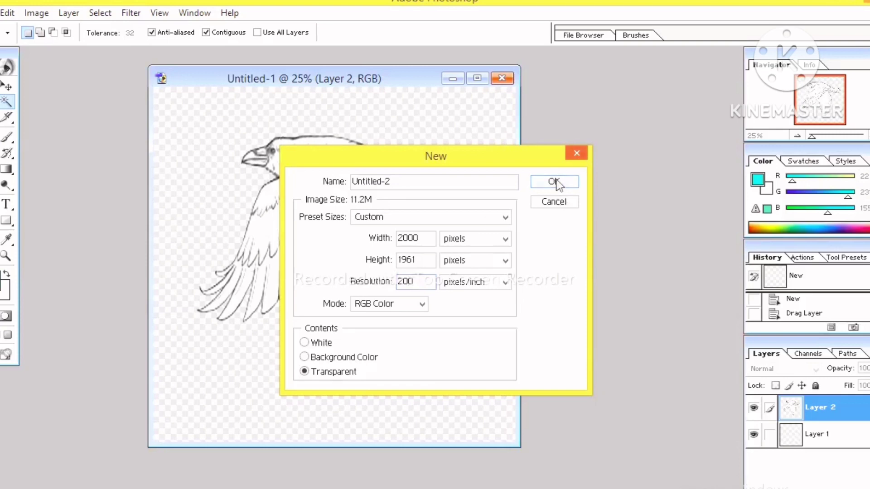
left_click(554, 181)
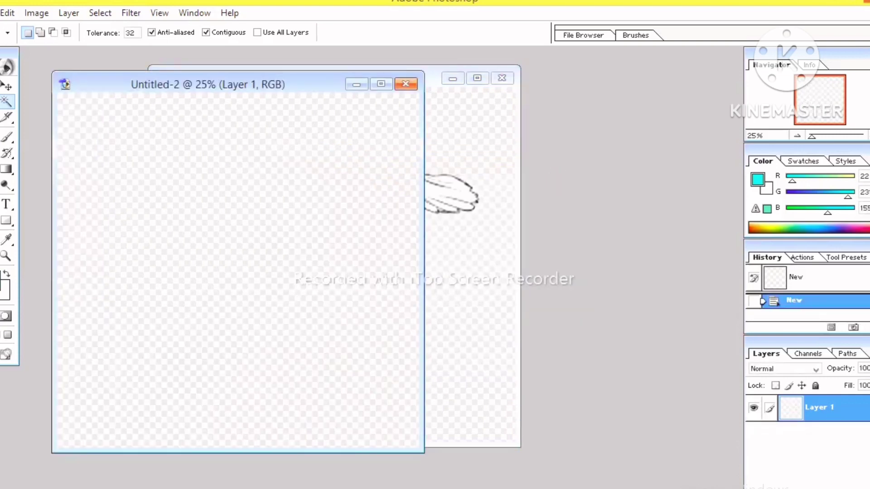
left_click(2, 13)
left_click(18, 43)
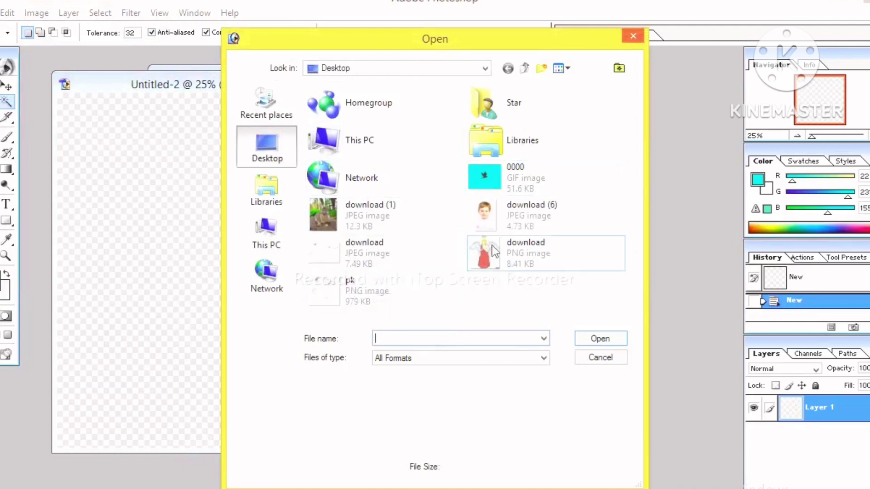
left_click(495, 252)
left_click(600, 339)
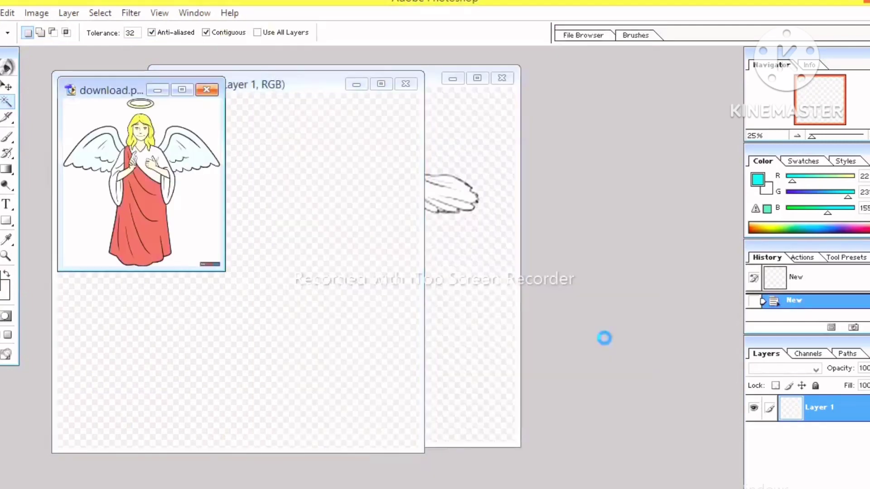
Step: Attempt to drag the angel into Untitled-2, then marquee-select the whole angel picture
left_click(7, 86)
left_click_drag(102, 163, 274, 281)
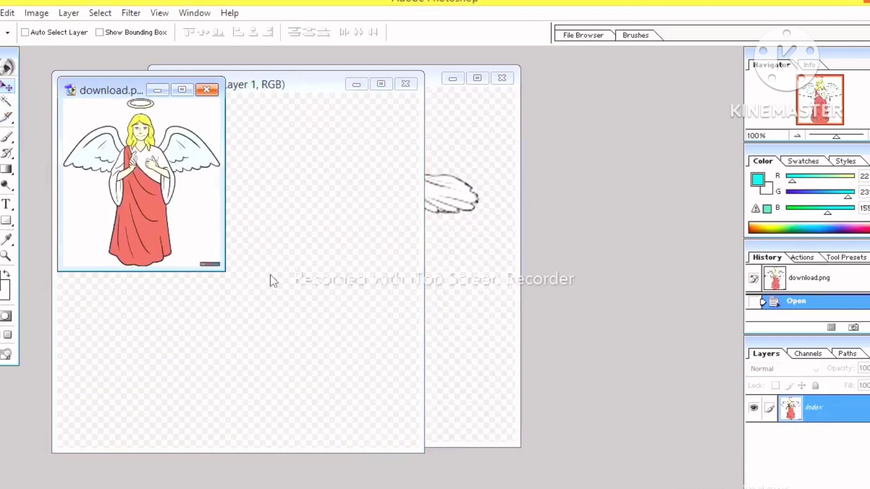
left_click_drag(145, 162, 301, 310)
key("m")
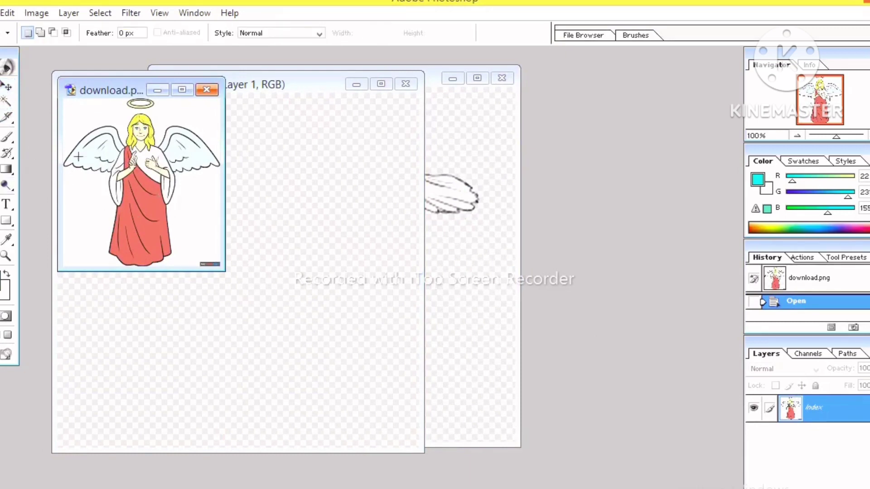
left_click(183, 94)
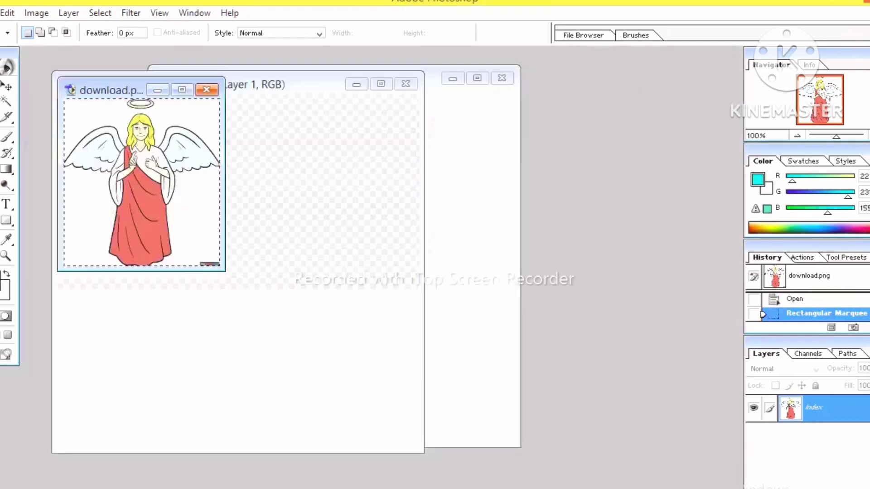
Step: Drag the selected angel into Untitled-2 as Layer 1 and Free Transform it to fill the canvas
left_click(7, 87)
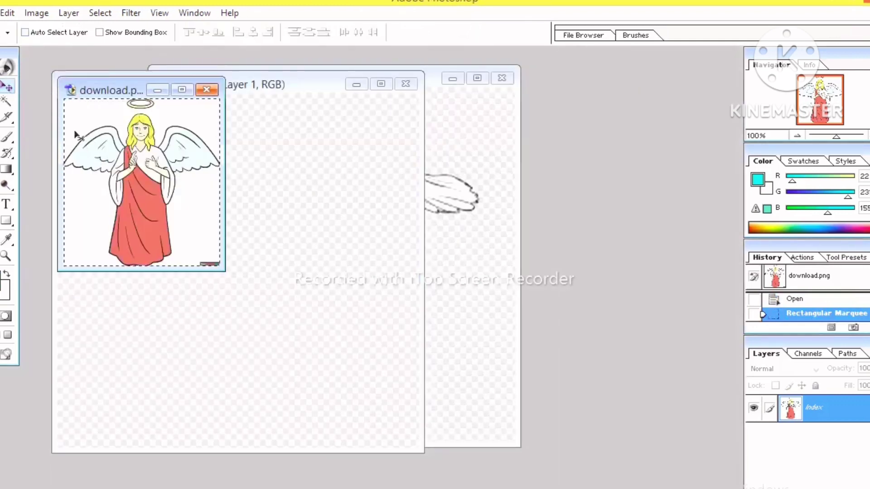
left_click_drag(76, 134, 307, 250)
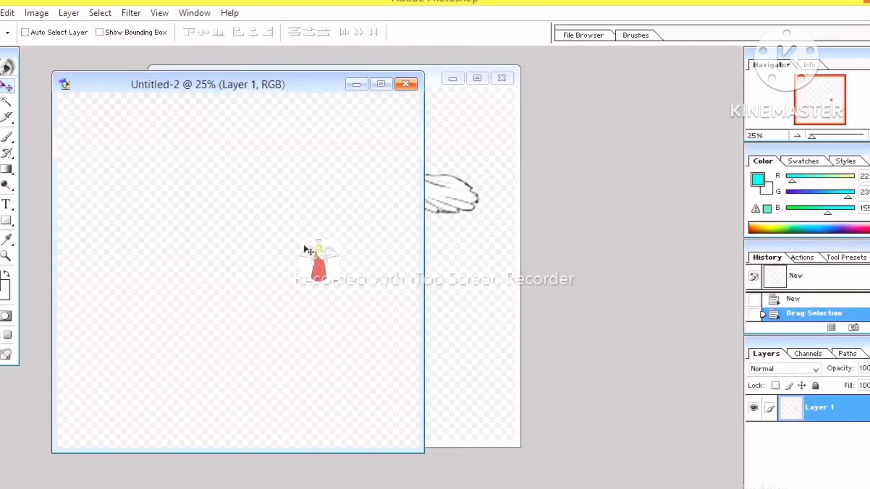
key("ctrl+t")
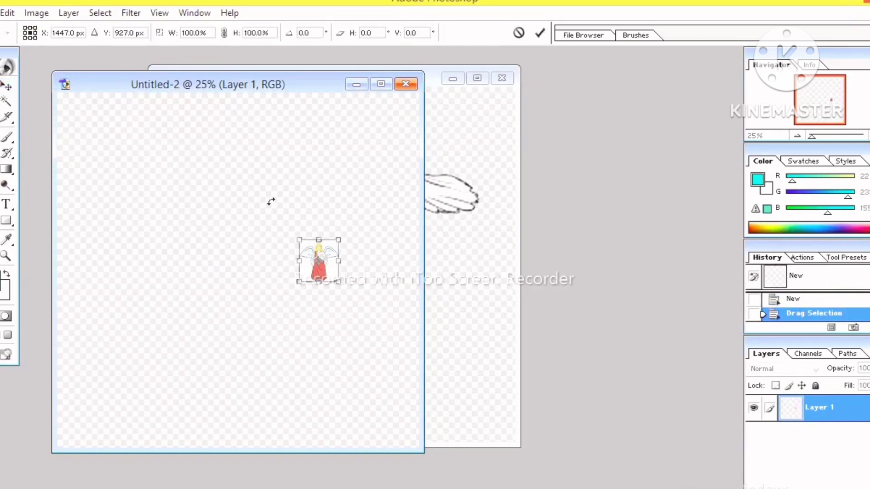
left_click_drag(299, 239, 147, 121)
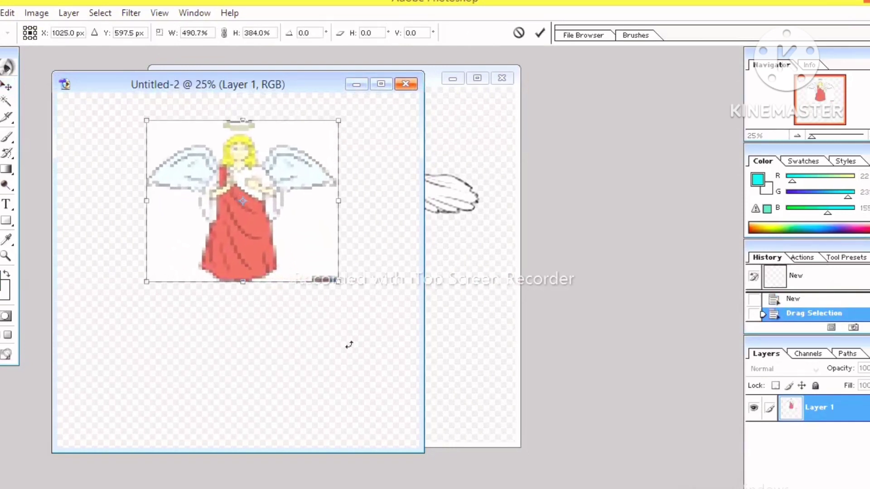
mouse_move(339, 282)
left_mouse_down()
mouse_move(350, 322)
mouse_move(393, 378)
left_mouse_up()
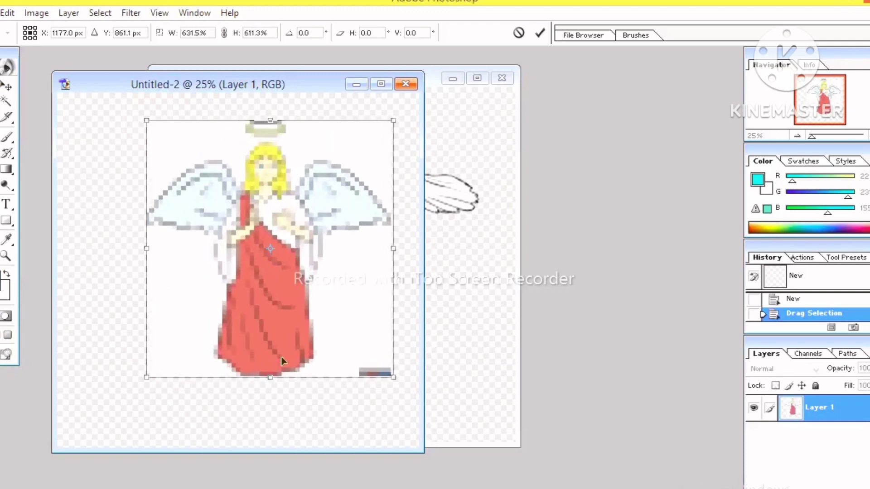
key("Return")
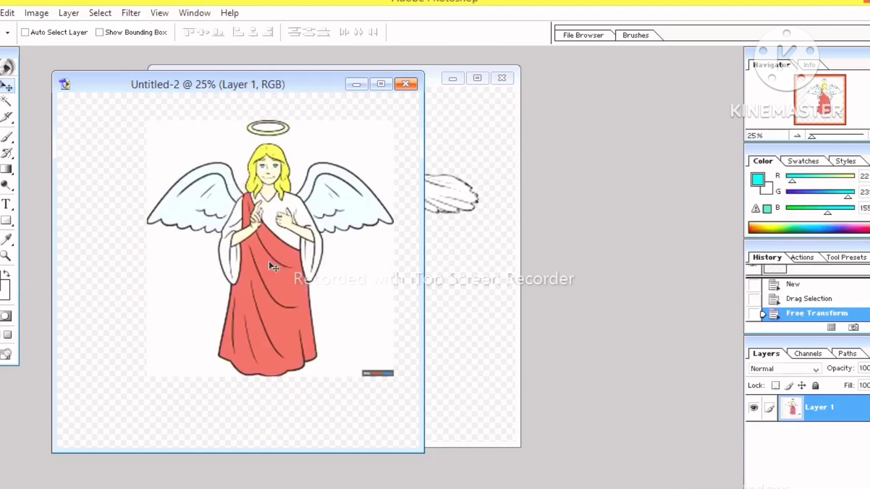
Step: Magic Wand and delete the white areas around the angel's head, lower left and lower right
left_click(6, 102)
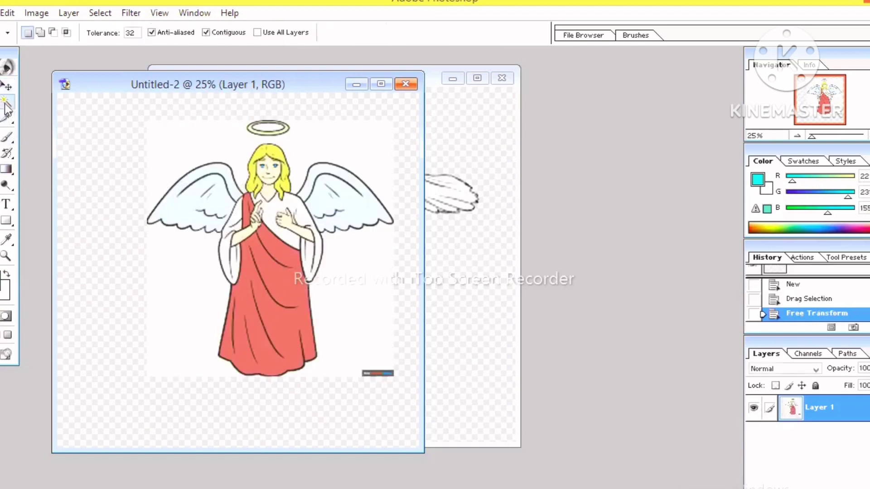
left_click(180, 149)
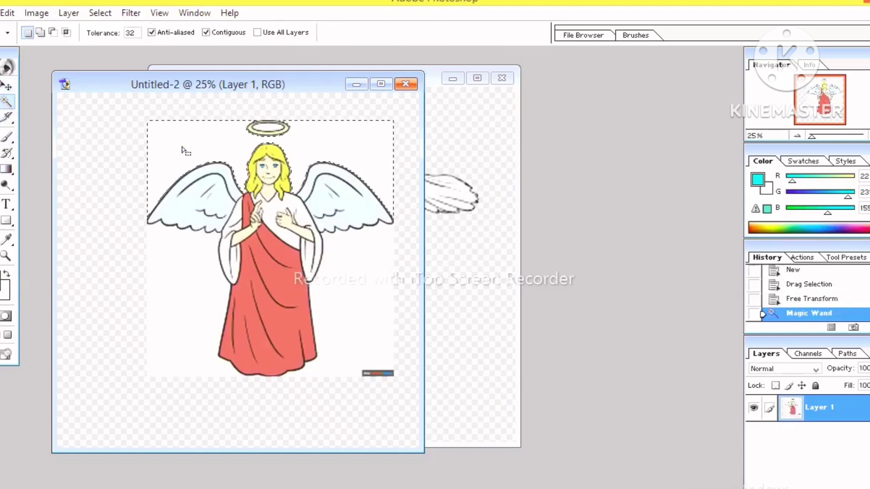
key("Delete")
left_click(177, 315)
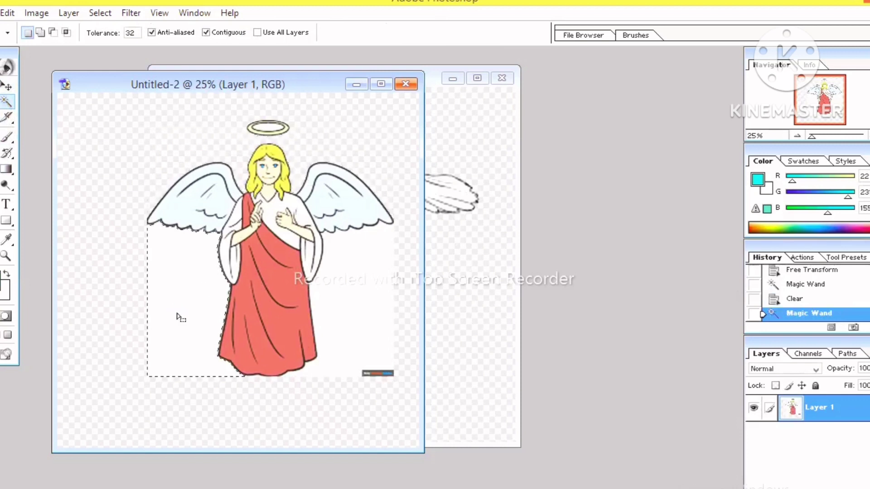
key("Delete")
left_click(334, 288)
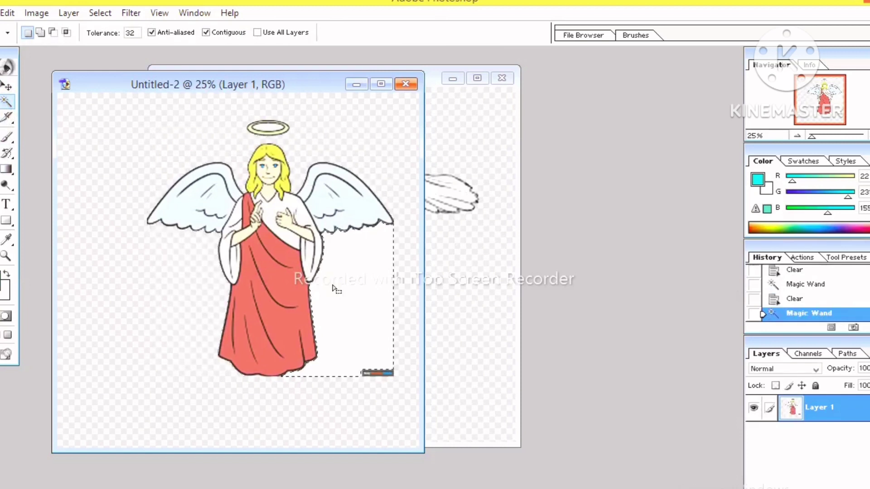
key("Delete")
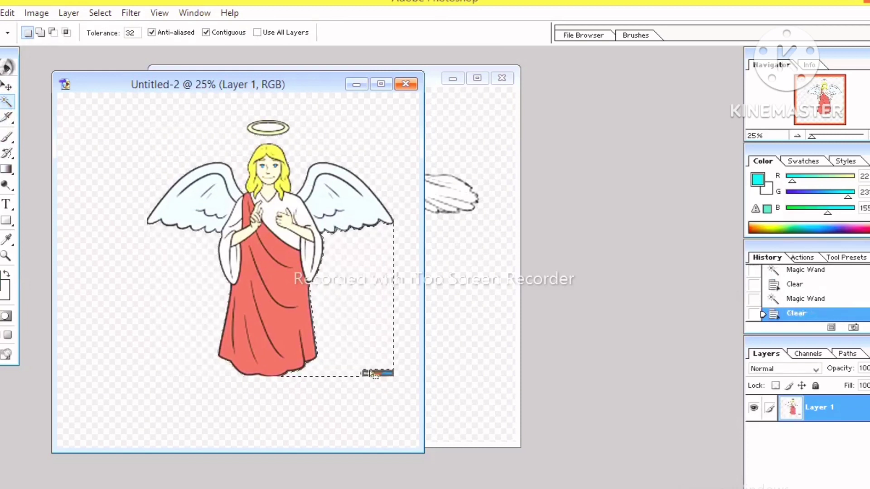
Step: Erase the small leftover bar at the bottom right, using a rectangular box, then deselect
left_click(373, 374)
key("Delete")
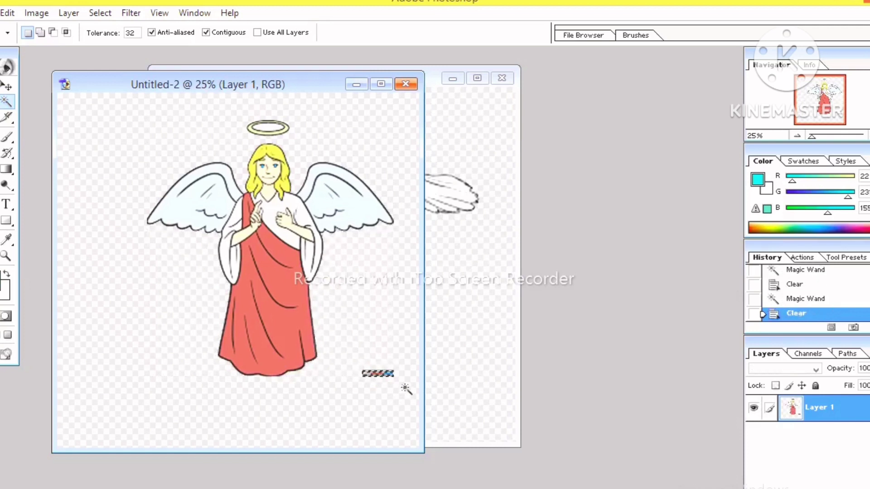
key("Delete")
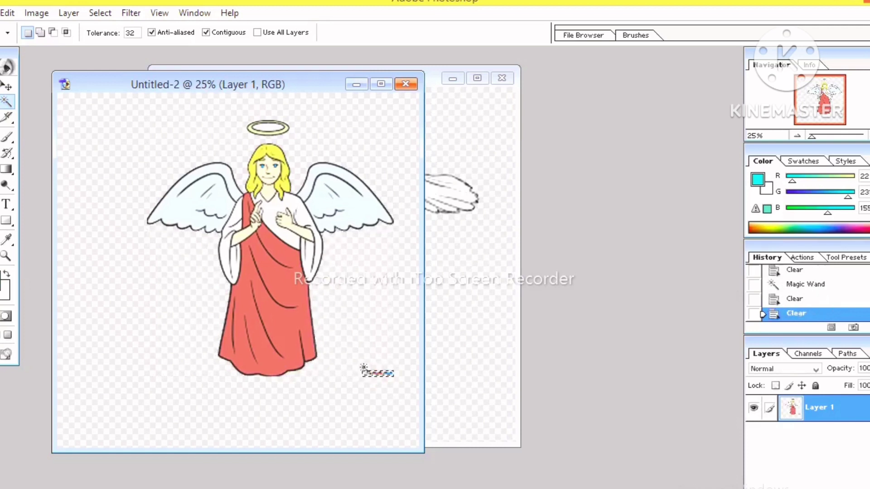
left_click(6, 68)
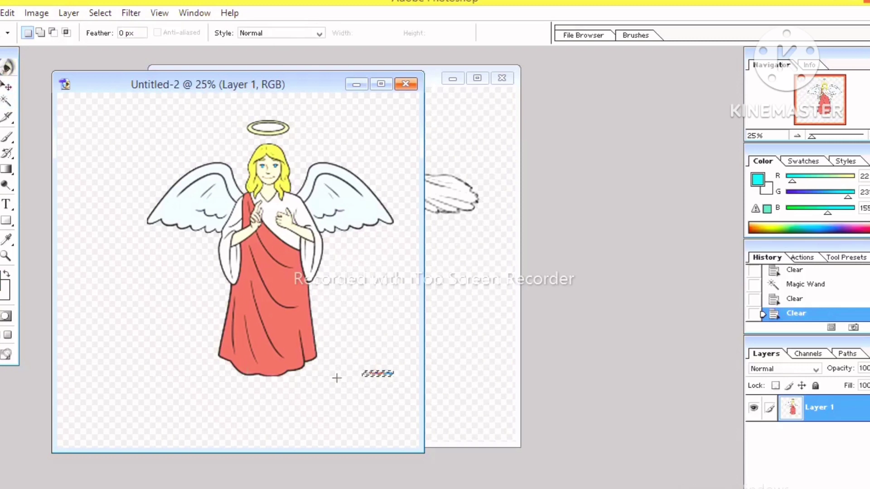
left_click_drag(413, 389, 417, 396)
key("Delete")
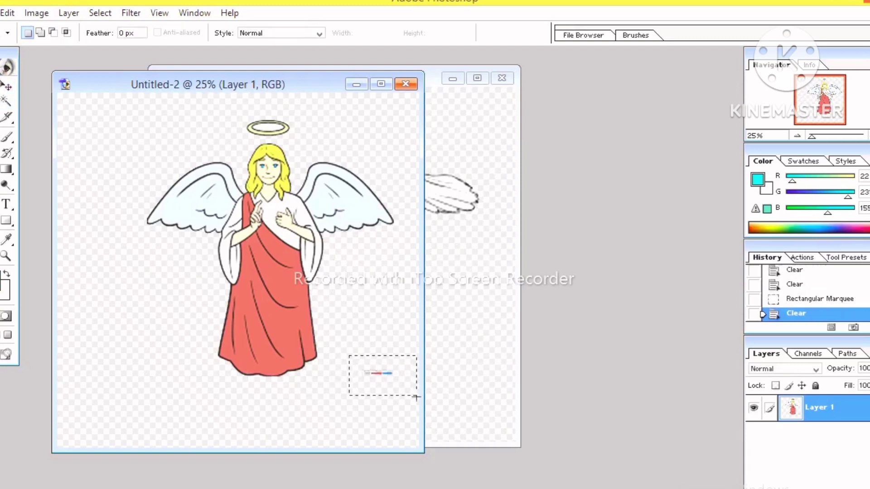
left_click(65, 252)
Step: Save the transparent angel to the Desktop as kk.png in PNG format, confirming PNG options
key("alt+f")
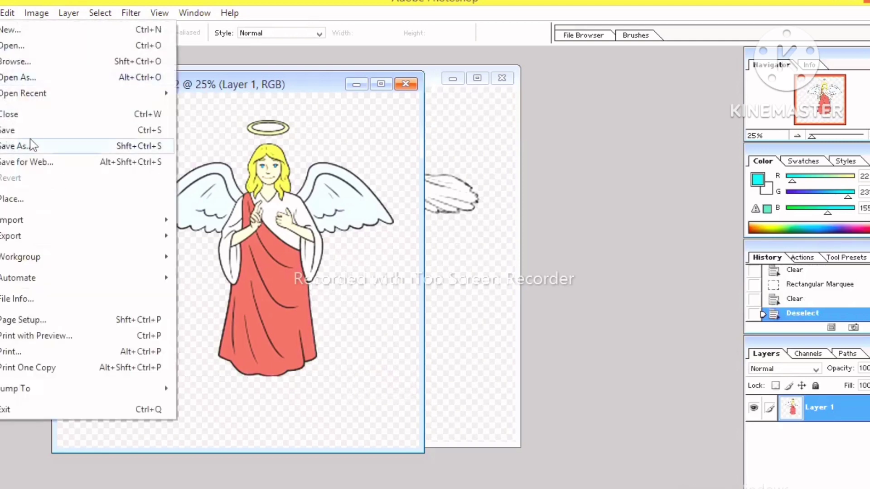
key("Escape")
key("ctrl+s")
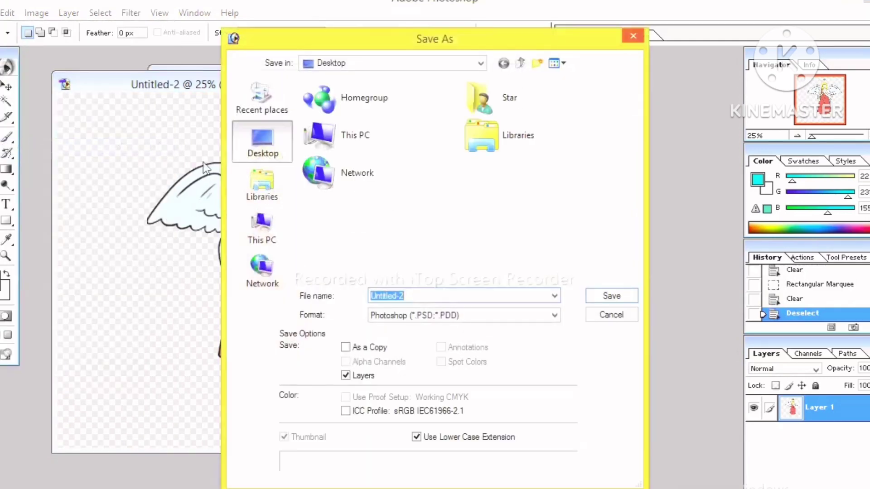
left_click(422, 297)
type("kk")
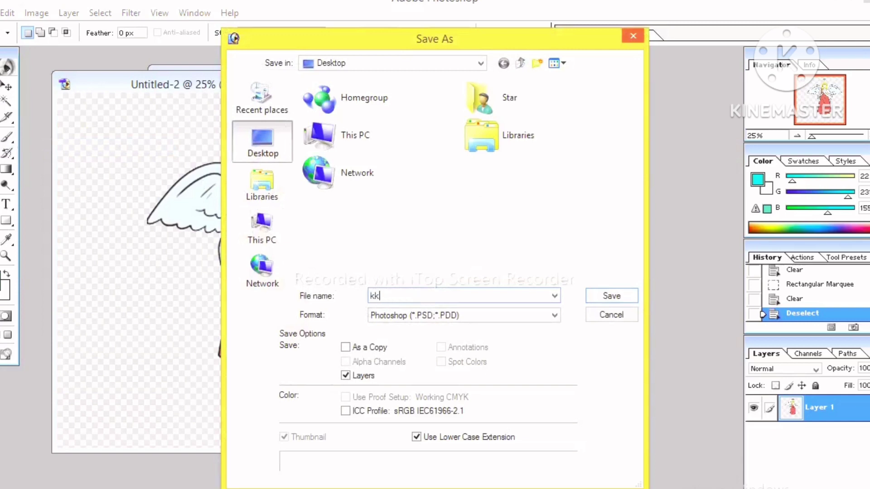
left_click(554, 316)
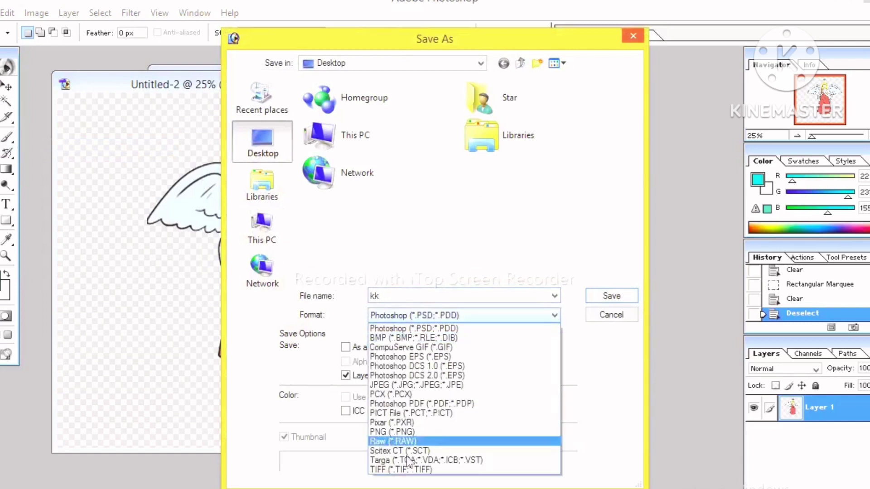
left_click(399, 431)
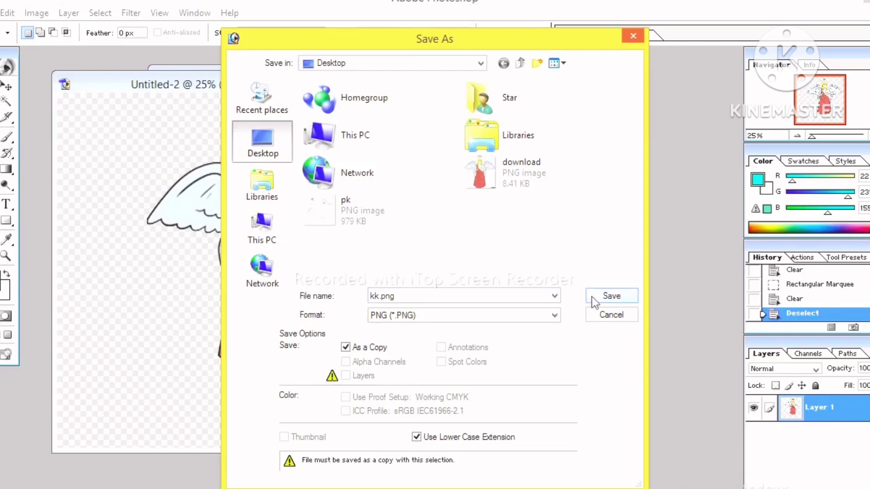
left_click(594, 297)
left_click(473, 262)
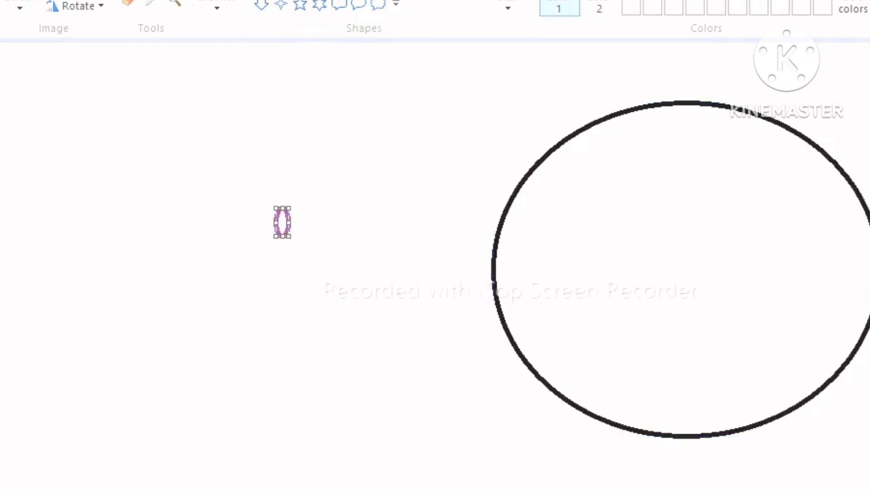
Step: Fill the large ellipse pink and erase the stray small oval
left_click(701, 230)
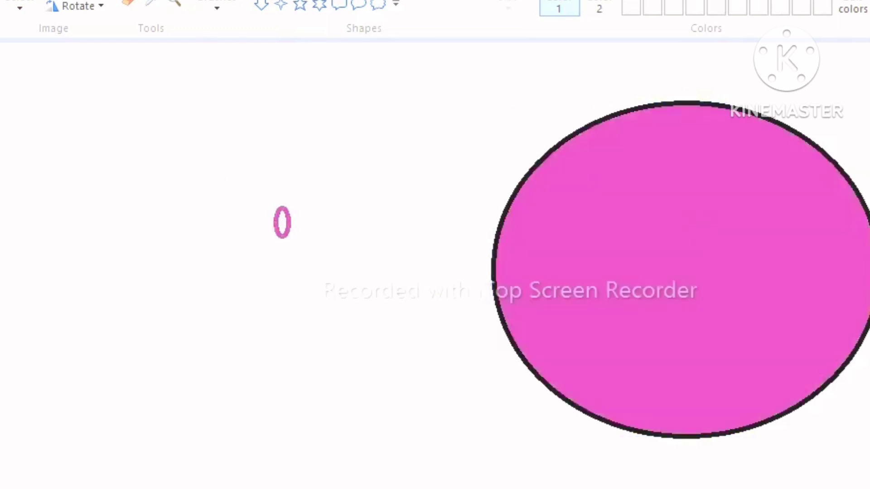
left_click_drag(213, 171, 330, 271)
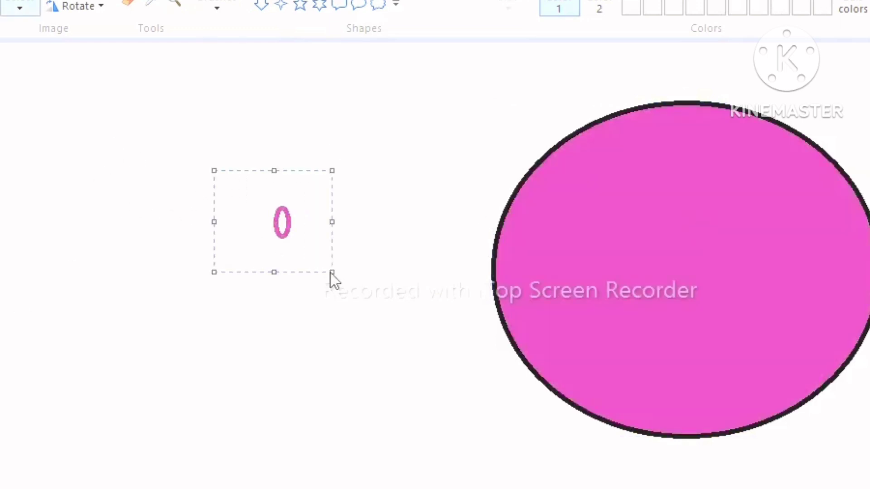
key("Delete")
Step: Rectangle-select the whole pink ellipse and paste a duplicate on the left
left_click(20, 8)
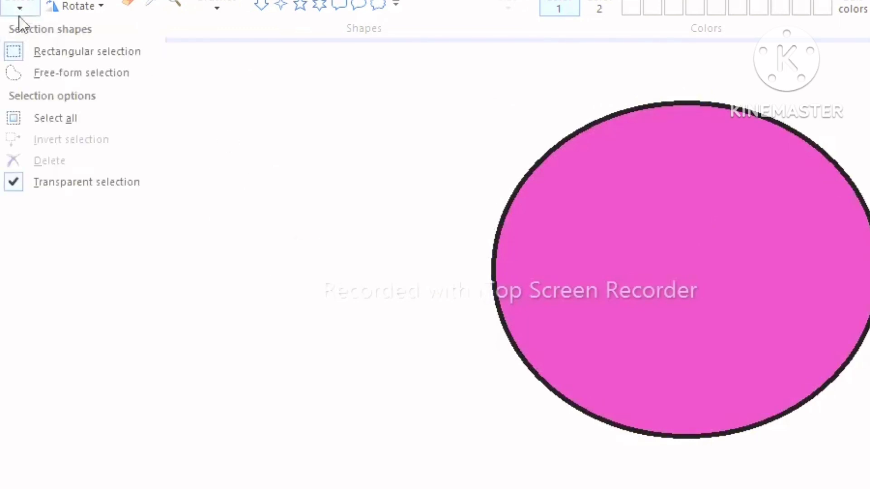
left_click(414, 204)
left_click_drag(394, 68, 869, 473)
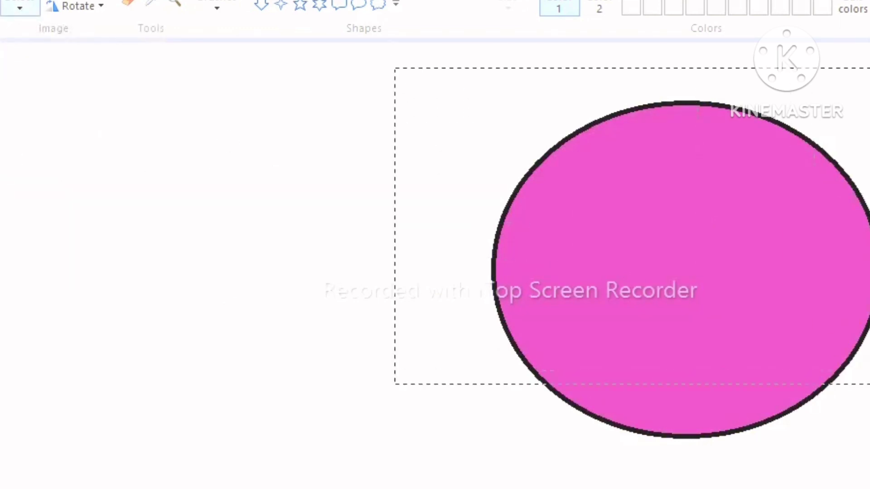
key("ctrl+v")
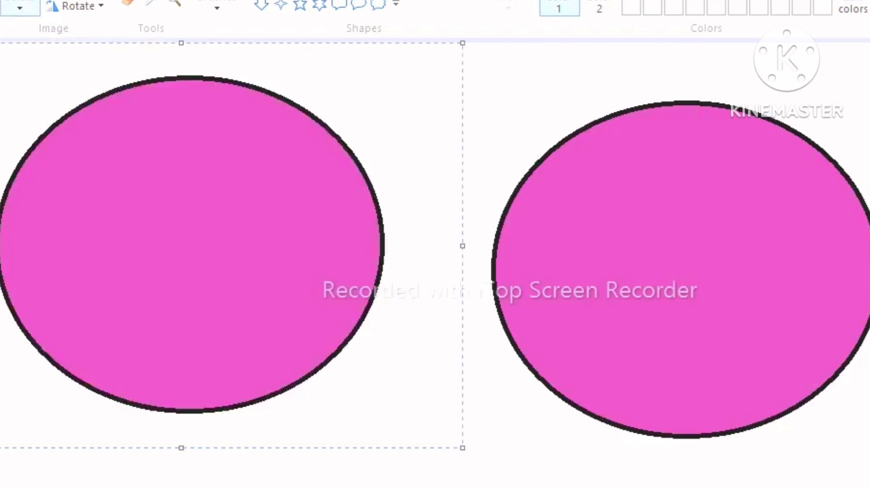
left_click(479, 370)
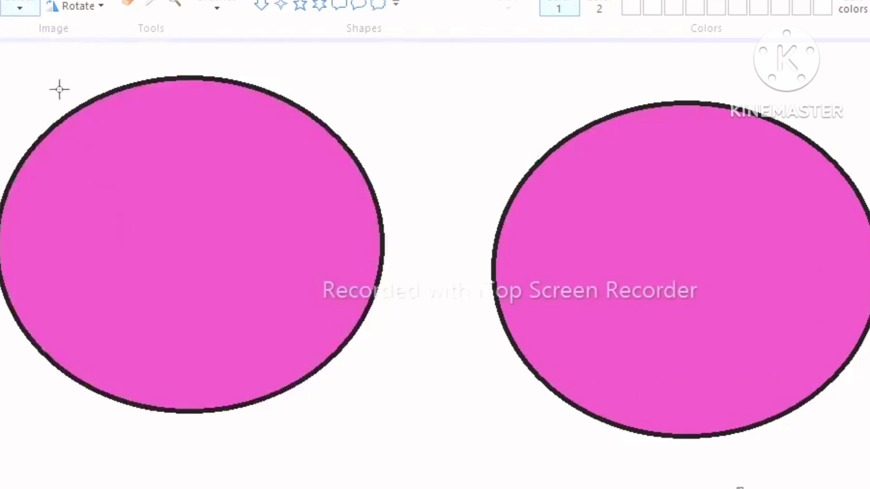
left_click(19, 8)
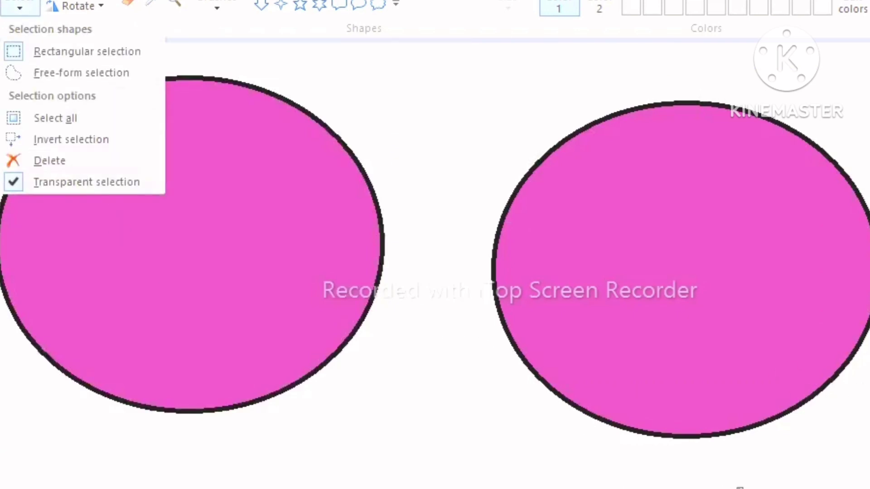
key("Escape")
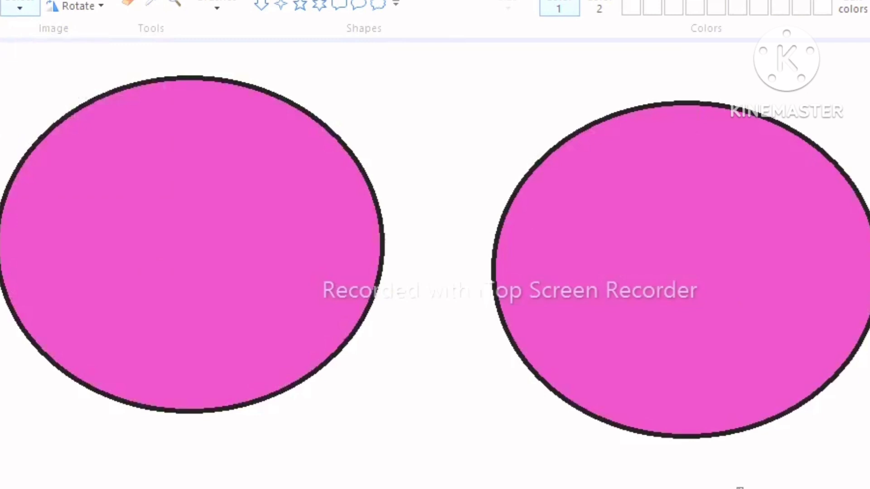
Step: Paste the downloaded angel PNG from file and drag it into the right pink ellipse
left_click(256, 160)
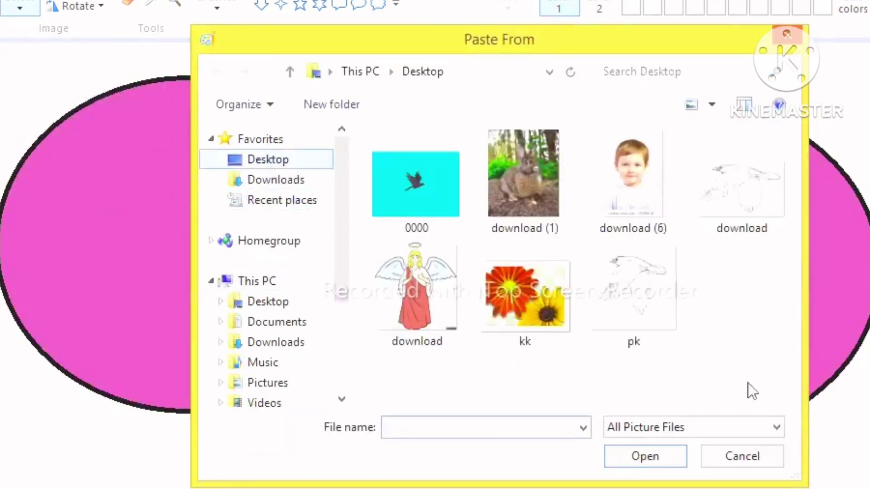
left_click_drag(791, 172, 781, 308)
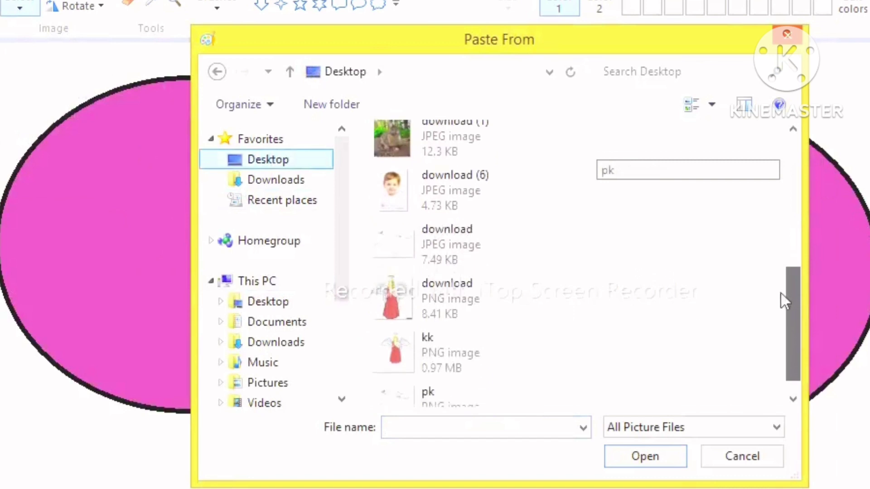
left_click(396, 278)
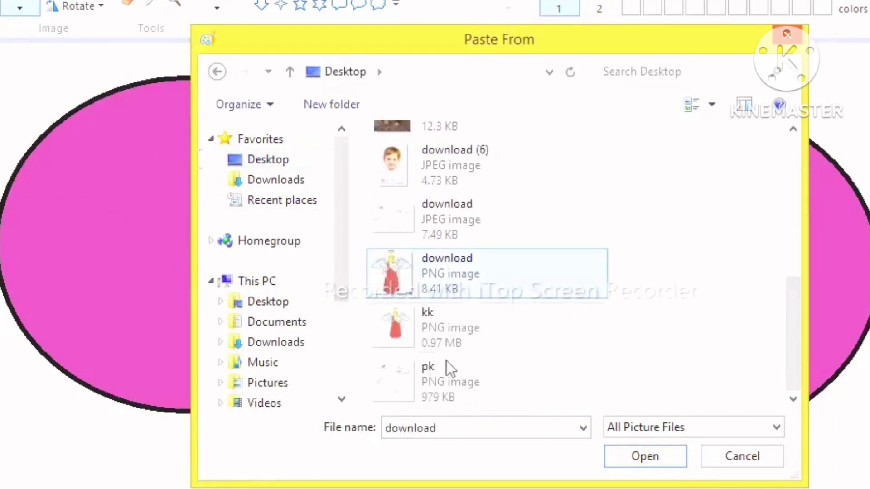
left_click(653, 458)
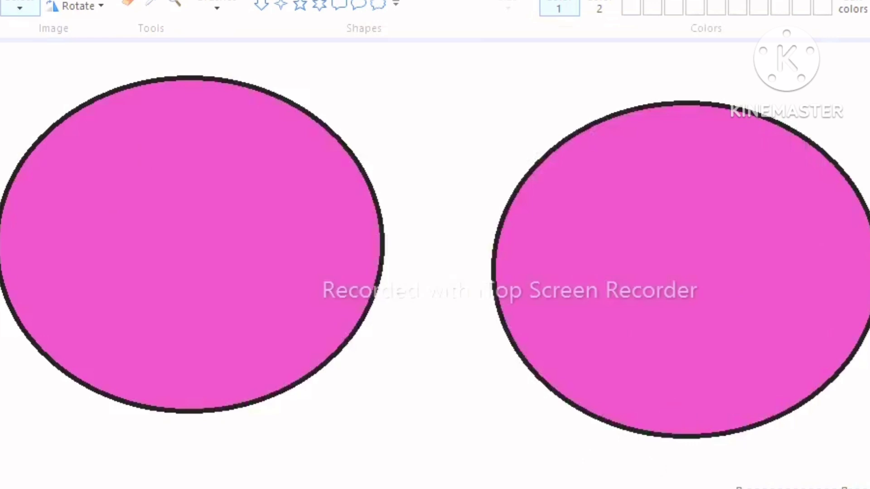
mouse_move(608, 393)
left_mouse_down()
mouse_move(623, 251)
mouse_move(729, 216)
left_mouse_up()
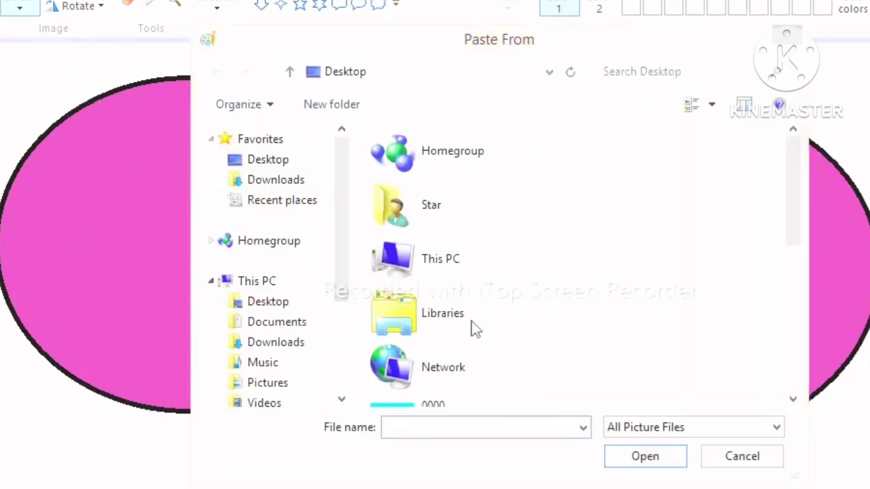
Step: Paste the kk.png angel image from the Desktop into the picture
left_click_drag(797, 173, 795, 311)
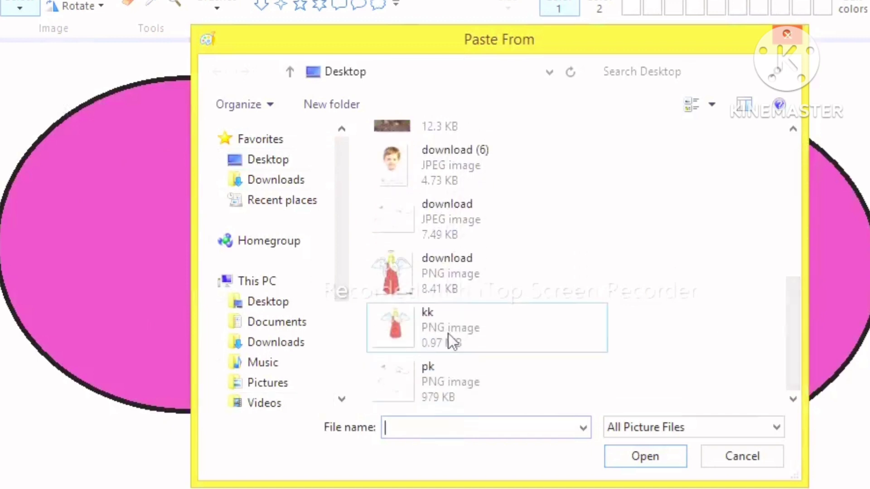
left_click(447, 328)
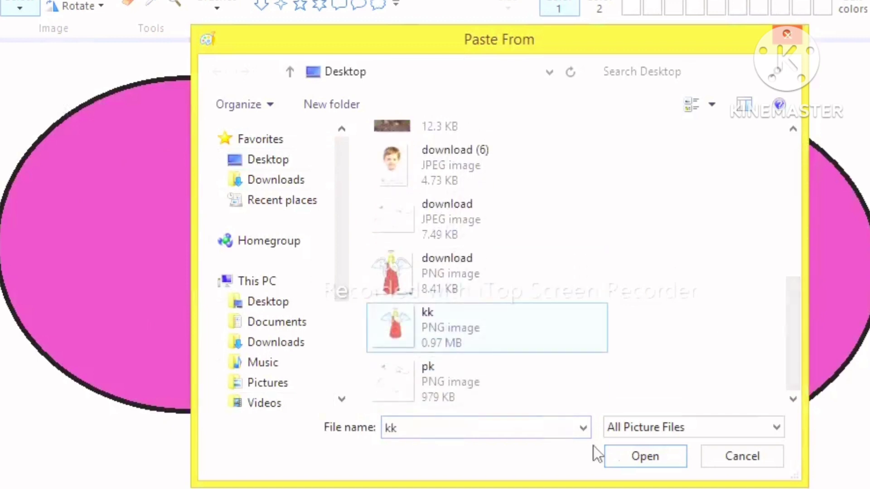
left_click(645, 457)
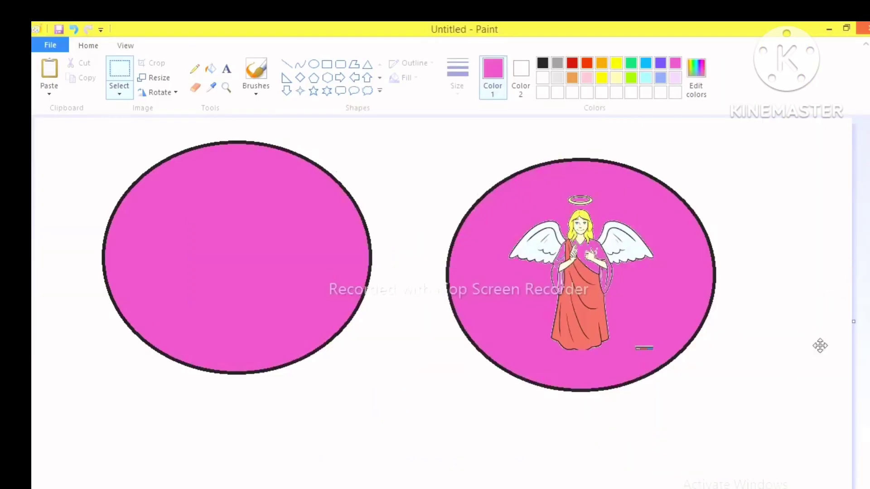
Step: Paste the angel, resize it to 30%, then shrink and centre it in the left pink ellipse
key("ctrl+v")
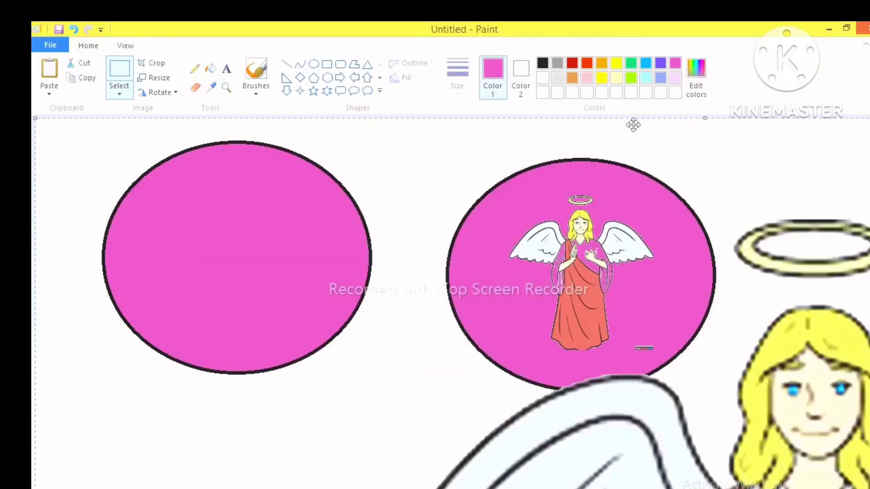
left_click(156, 78)
type("30")
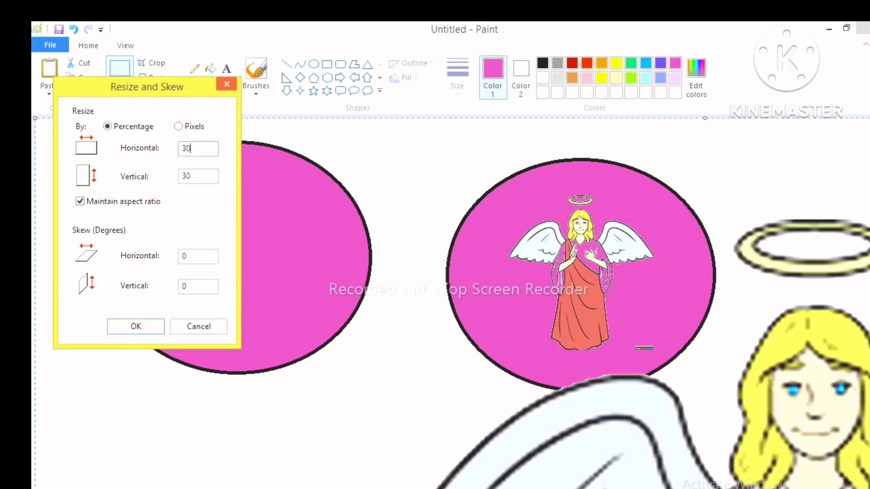
left_click(141, 324)
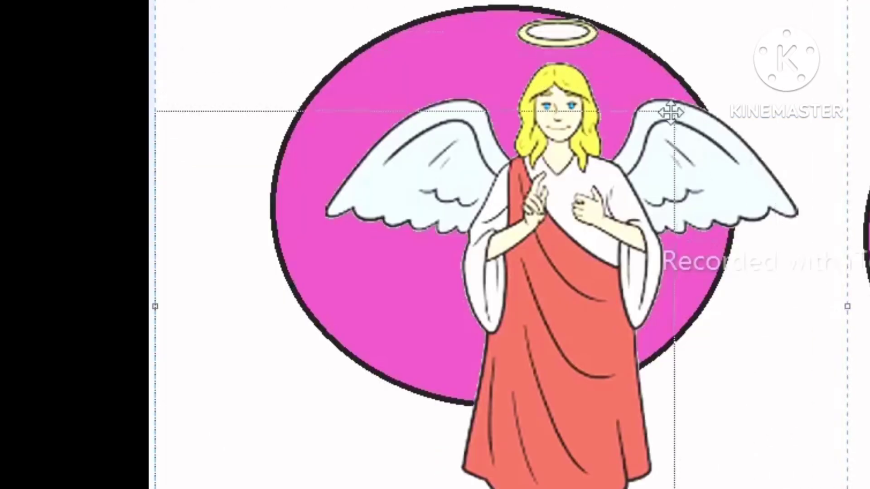
left_click_drag(468, 340, 510, 182)
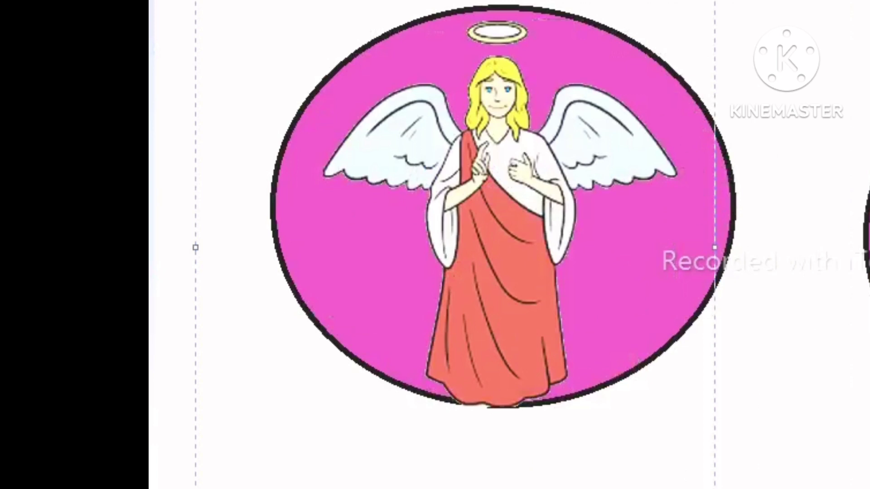
left_click_drag(715, 487, 665, 448)
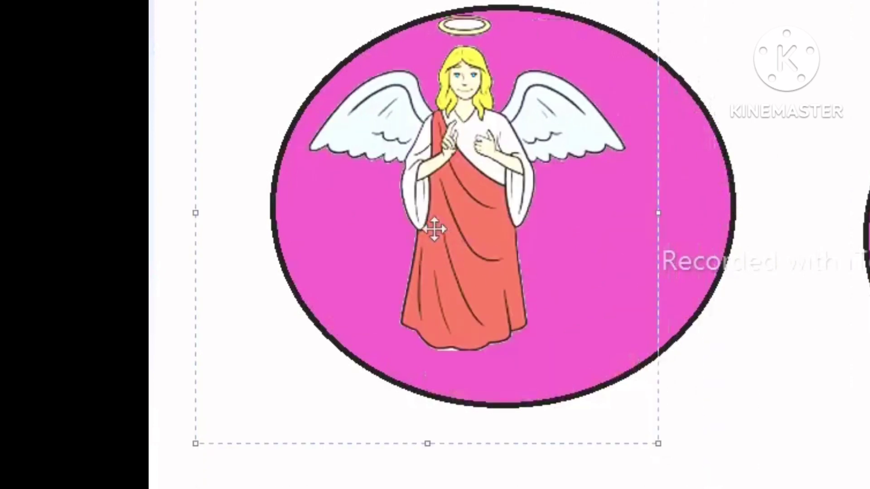
left_click_drag(439, 198, 513, 215)
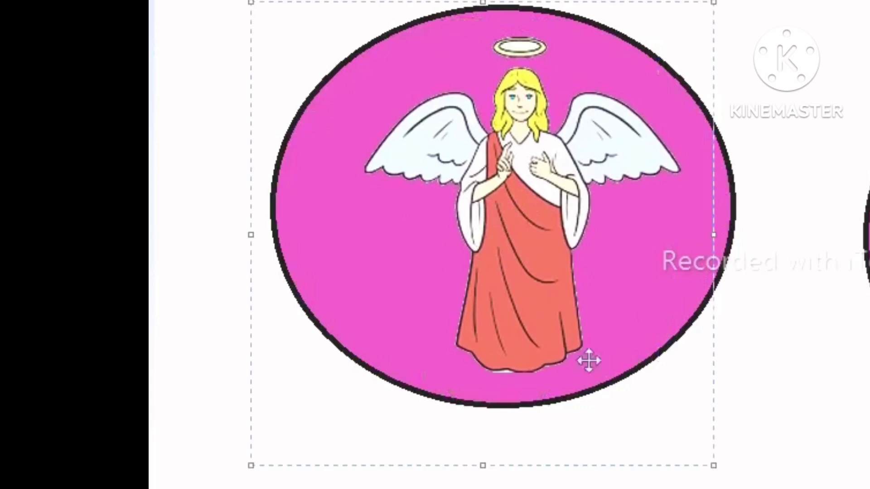